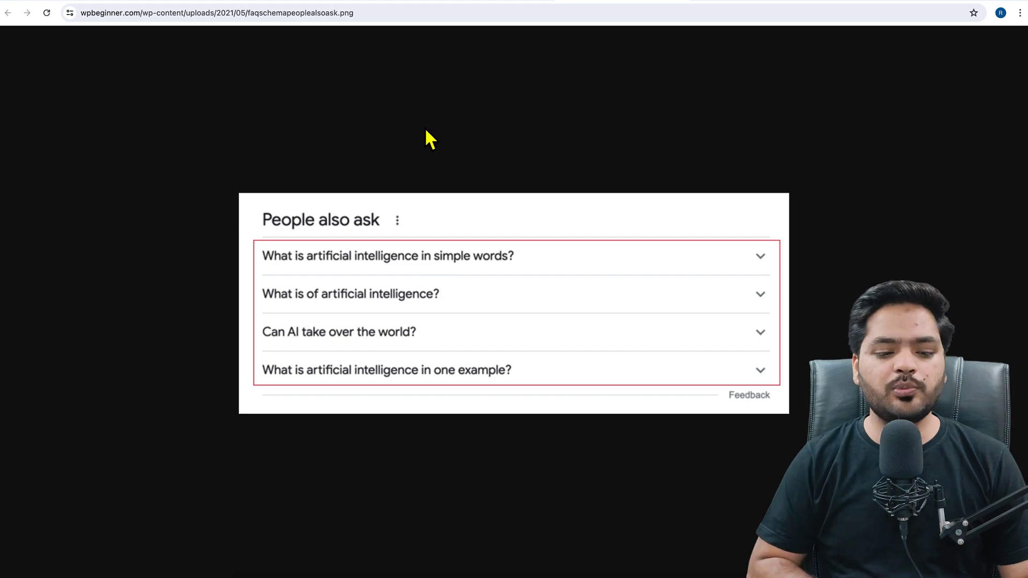
# - Switch to the Google results tab for 'seo' with its People also ask box
pyautogui.click(479, 1)
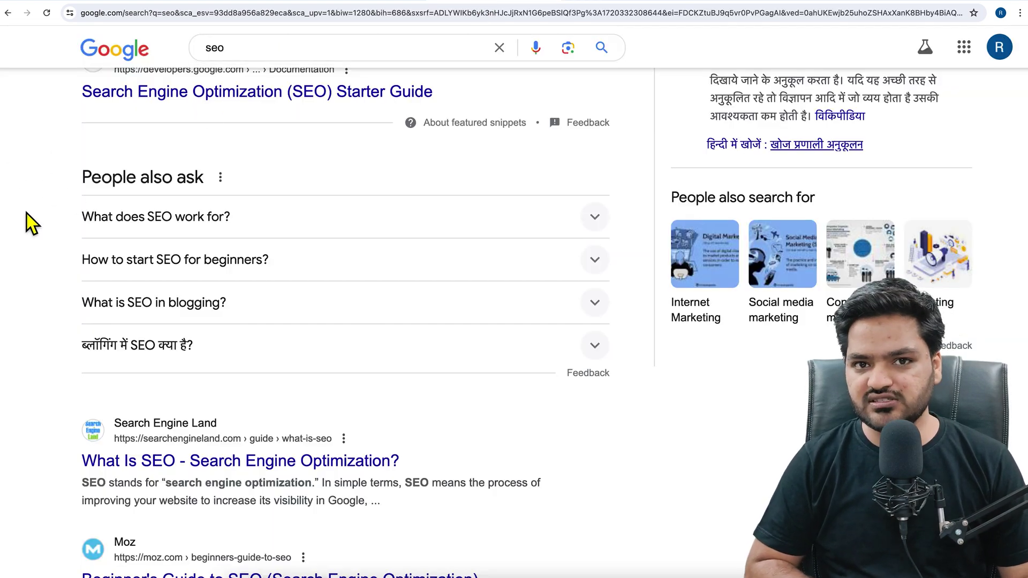
# - Highlight the 'People also ask' heading on the Google results for seo
pyautogui.moveTo(85, 182); pyautogui.dragTo(206, 185)
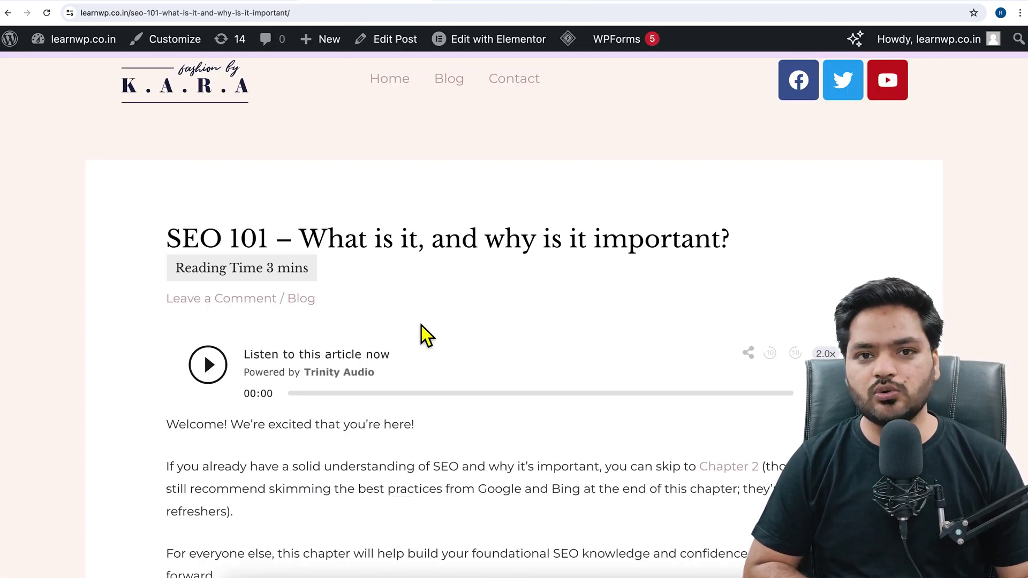
# - Scroll down through the SEO 101 article and back up slightly
pyautogui.scroll(-20, 421, 325)
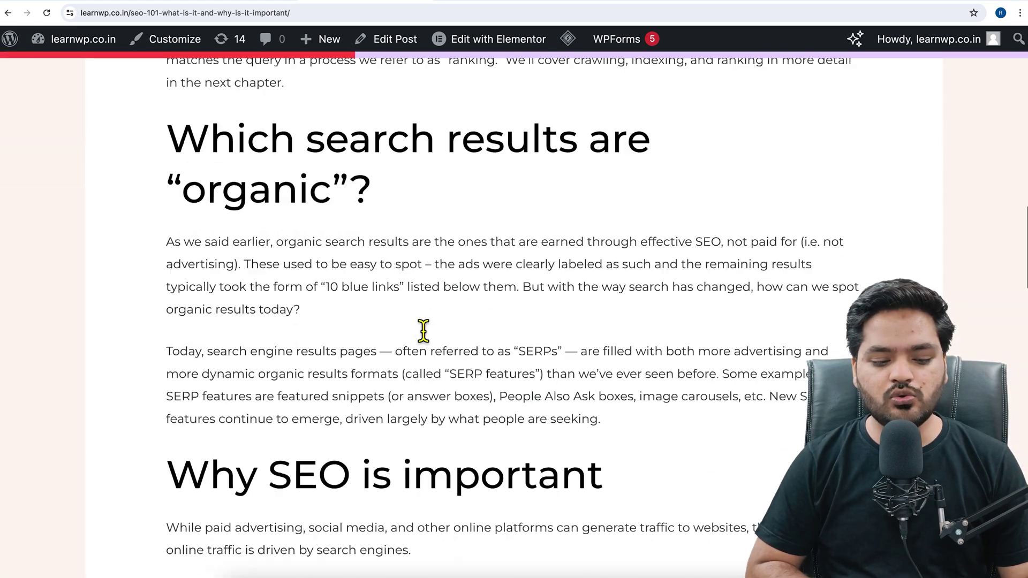
pyautogui.scroll(-20, 422, 330)
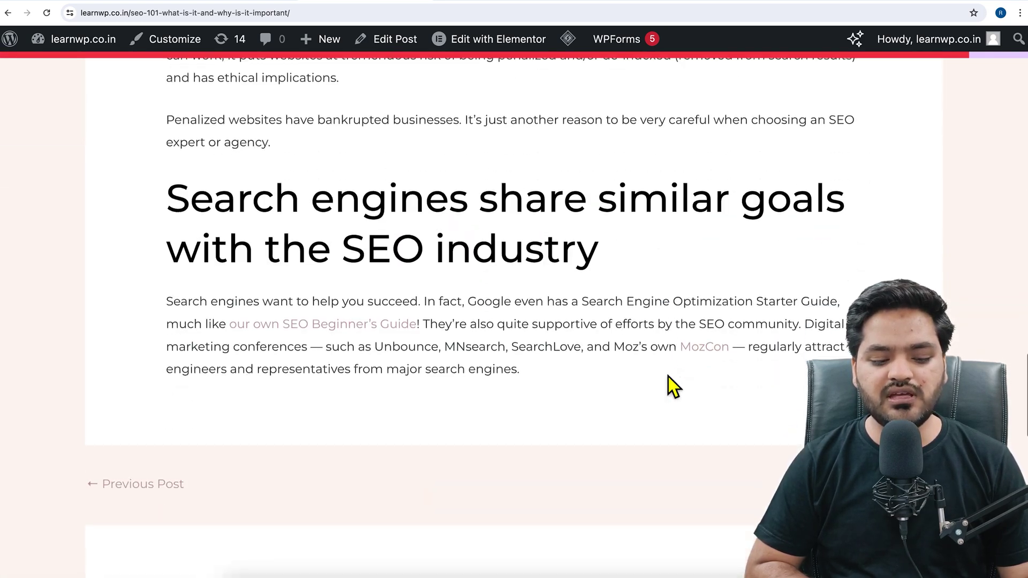
pyautogui.scroll(-7, 668, 376)
pyautogui.scroll(6, 669, 377)
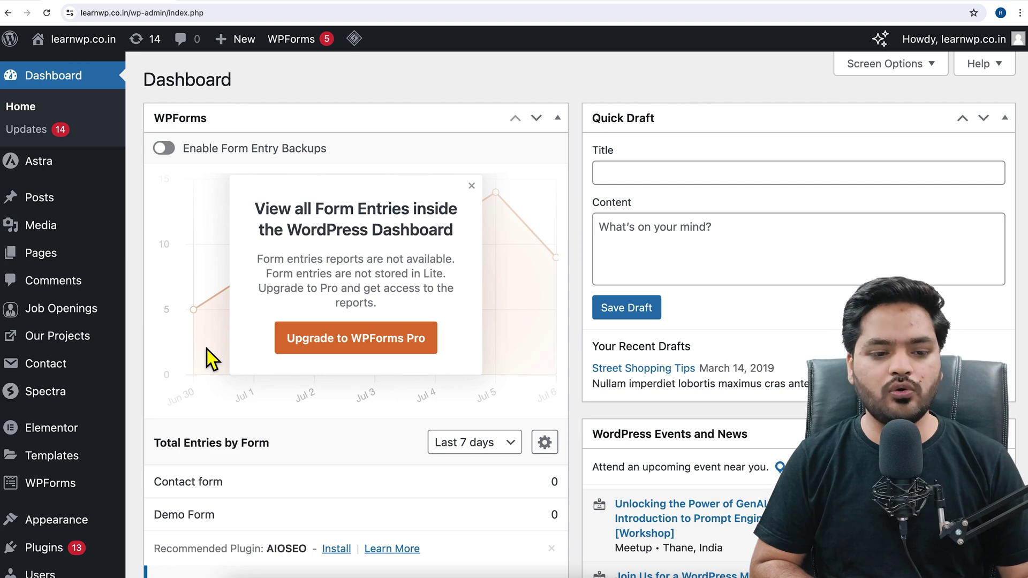
# - Search the plugin directory for 'FAQ' from Plugins > Add New Plugin
pyautogui.scroll(-3, 207, 349)
pyautogui.moveTo(59, 401)
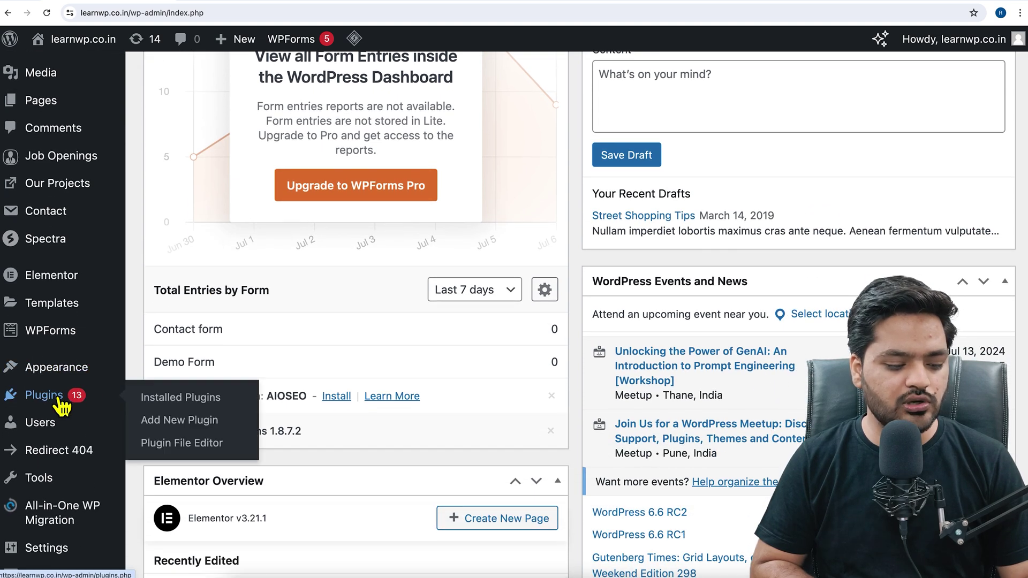
pyautogui.click(177, 421)
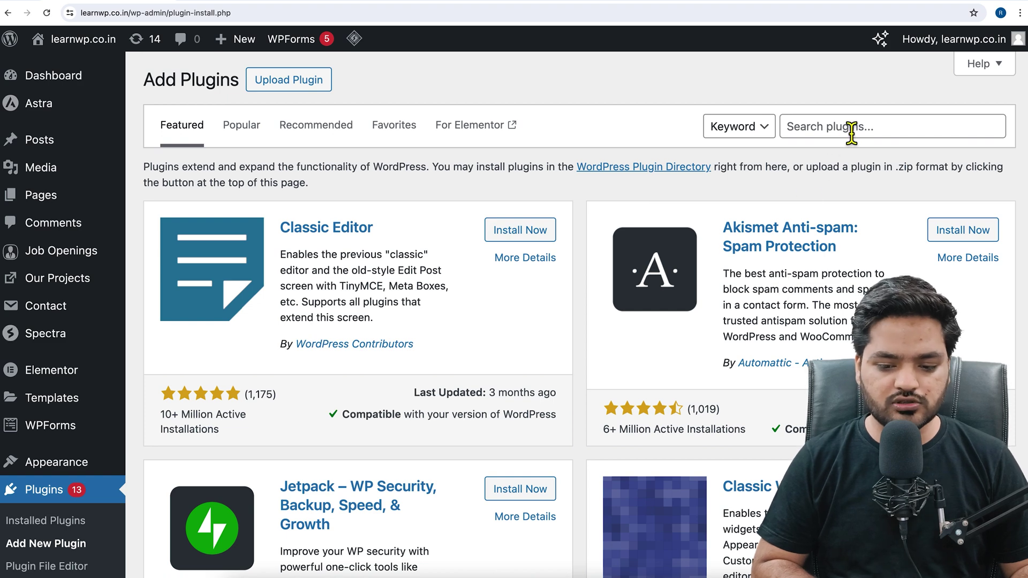
pyautogui.click(849, 127)
pyautogui.write('FAQ')
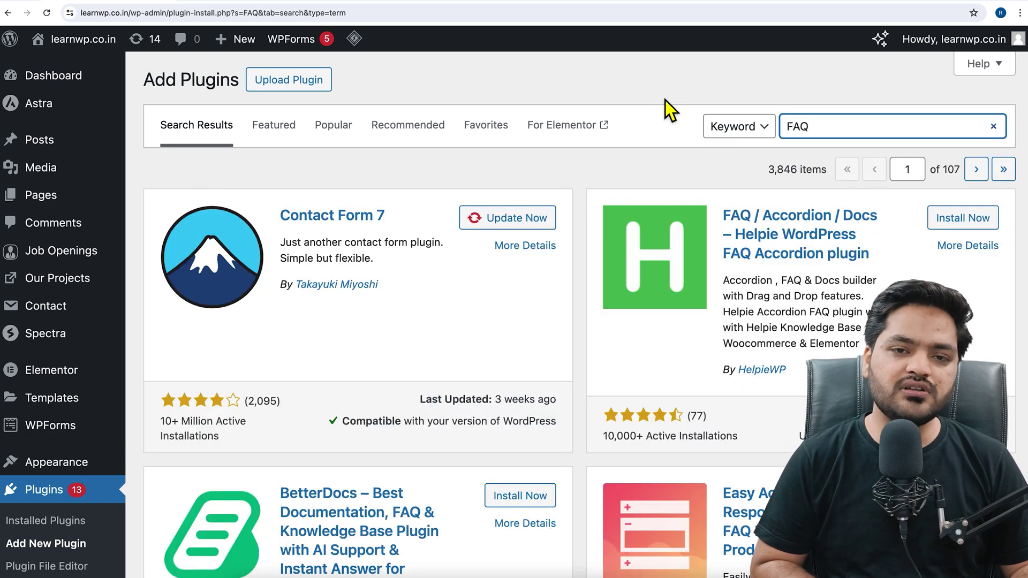
# - Find the Helpie FAQ / Accordion / Docs plugin in the results and install it
pyautogui.scroll(-1, 582, 259)
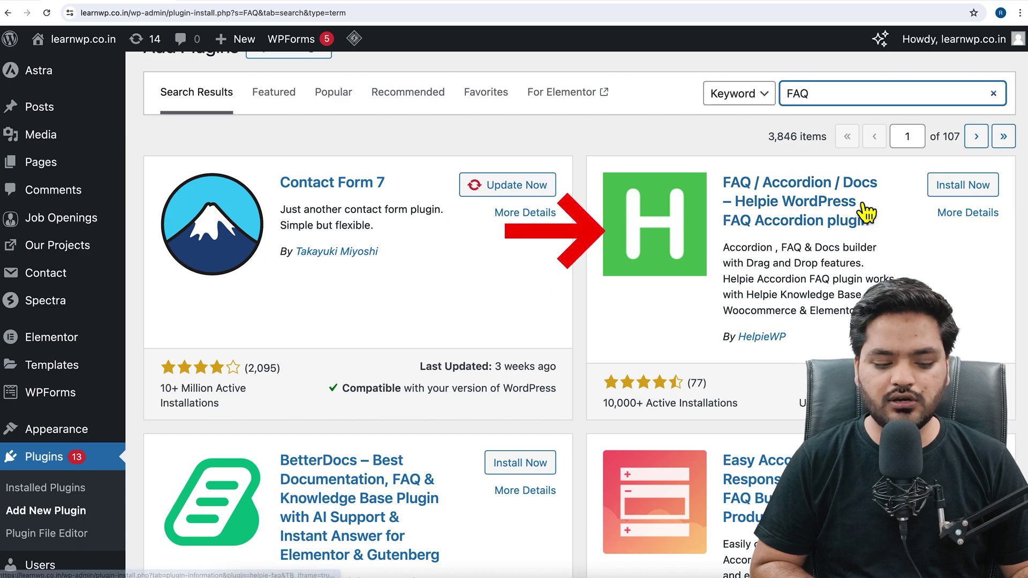
pyautogui.scroll(-10, 827, 225)
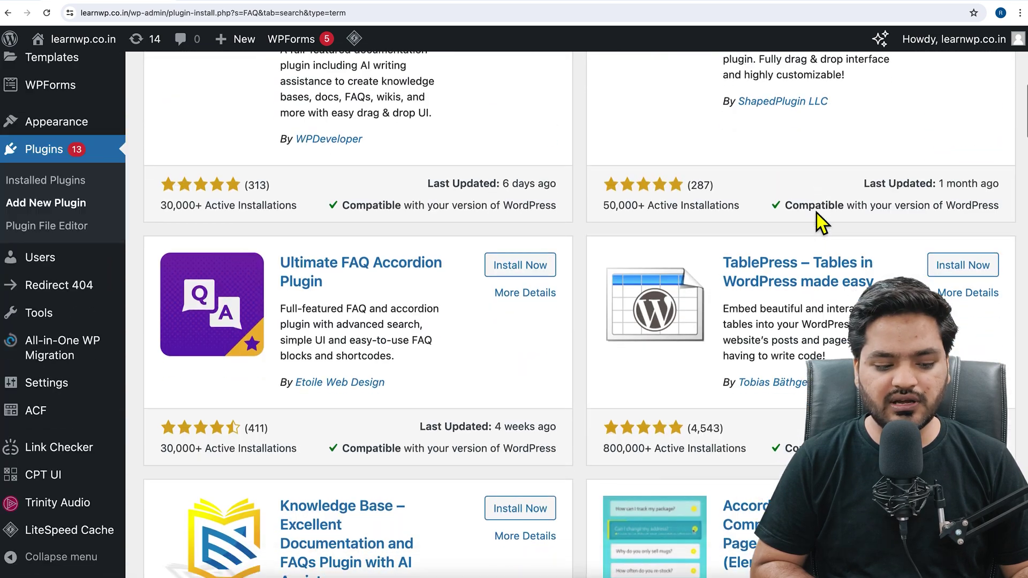
pyautogui.scroll(-3, 827, 225)
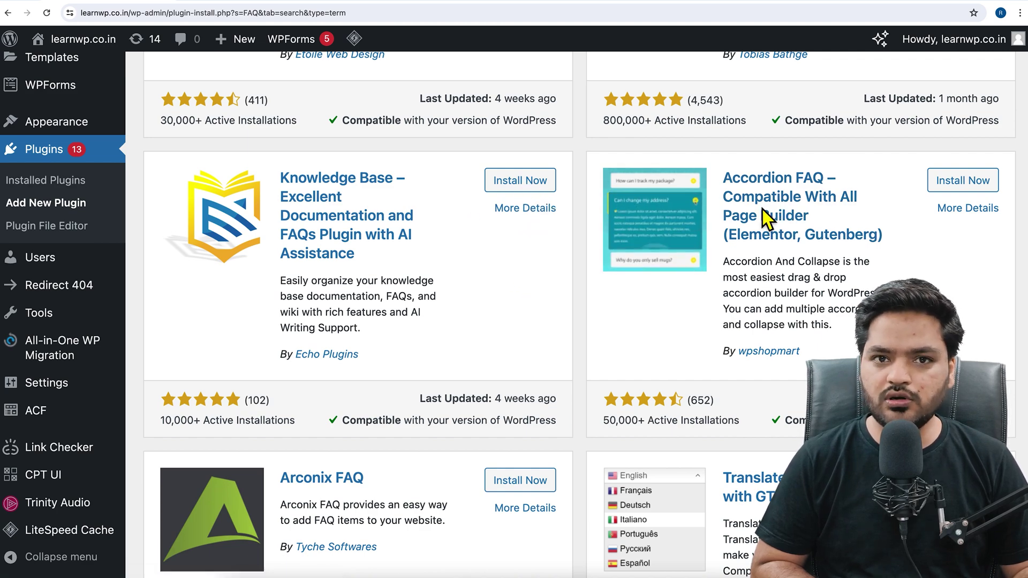
pyautogui.scroll(15, 762, 210)
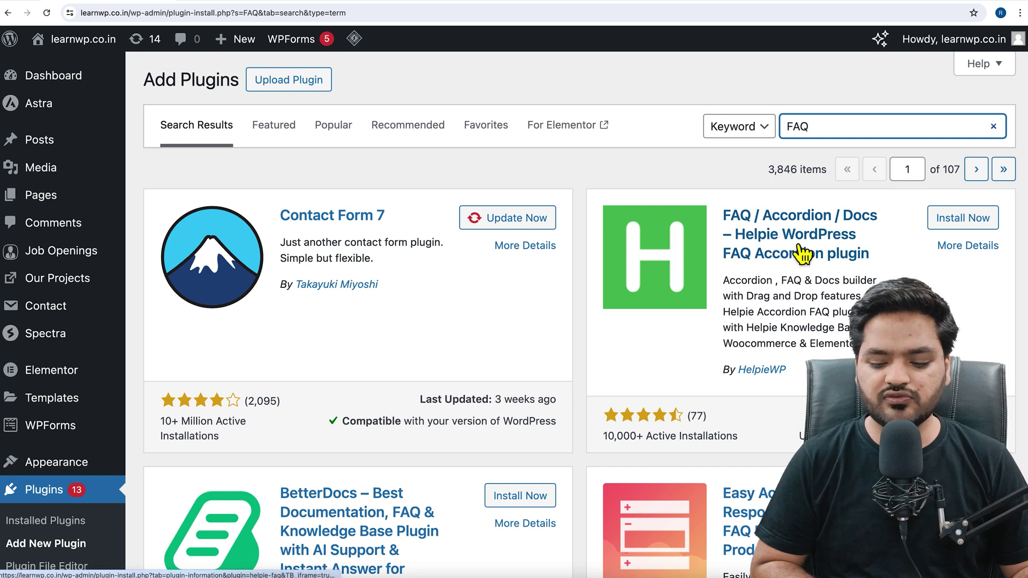
pyautogui.click(976, 224)
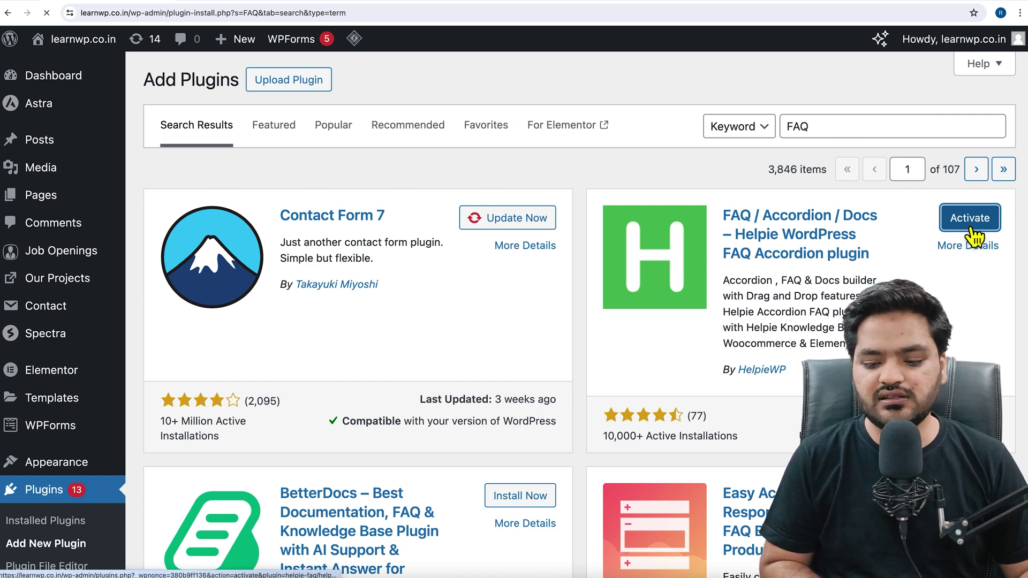
# - Activate the newly installed Helpie FAQ plugin
pyautogui.click(970, 228)
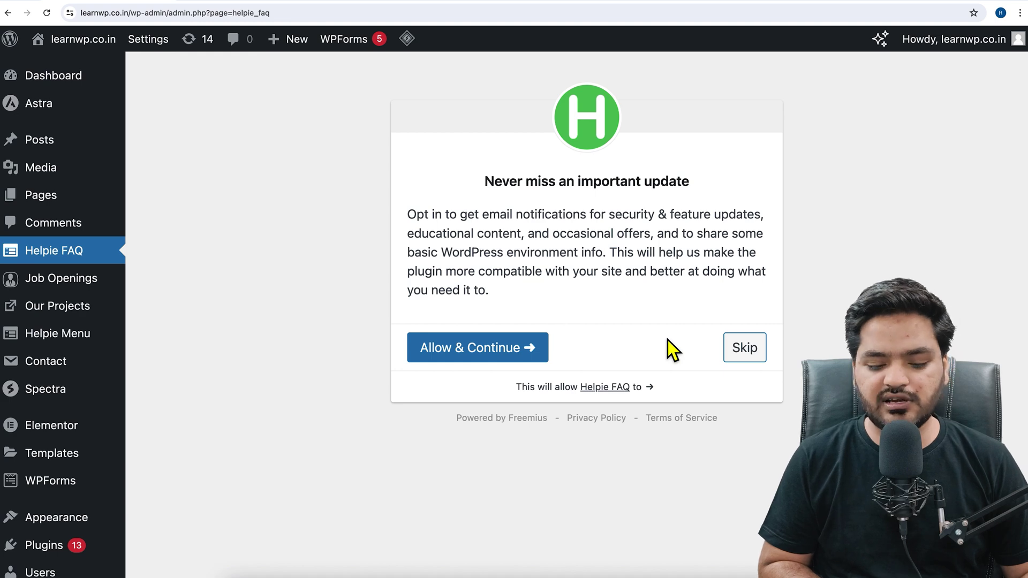
# - Skip the Helpie FAQ e-mail opt-in and dismiss the what's new, trial and cache notices
pyautogui.click(748, 353)
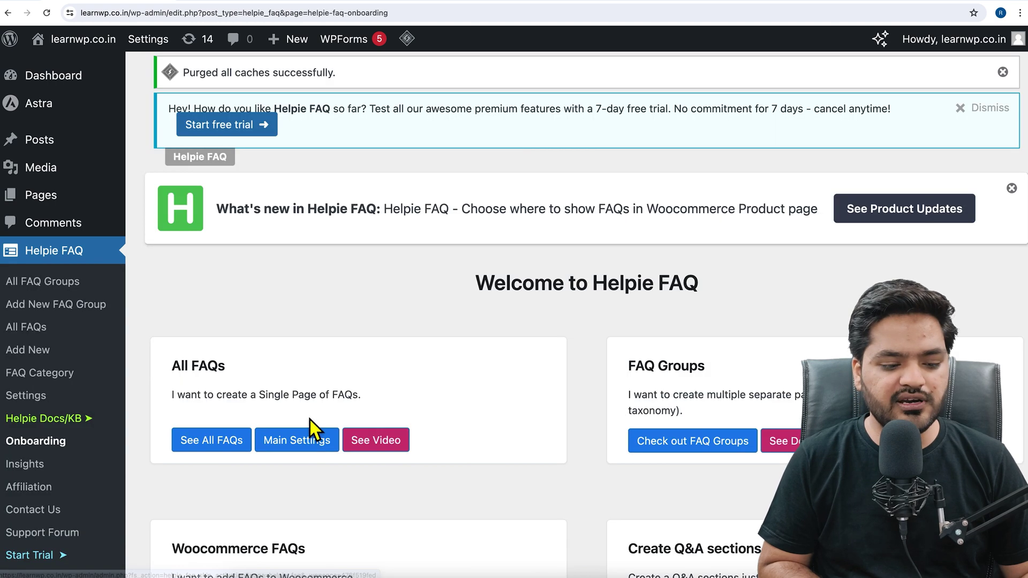
pyautogui.moveTo(479, 284); pyautogui.dragTo(708, 284)
pyautogui.click(1011, 188)
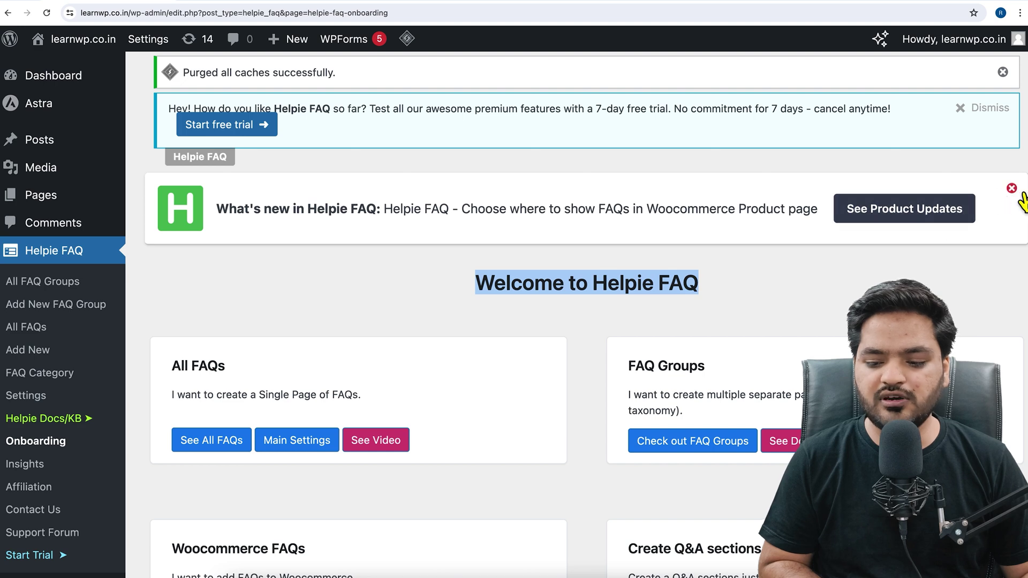
pyautogui.click(968, 112)
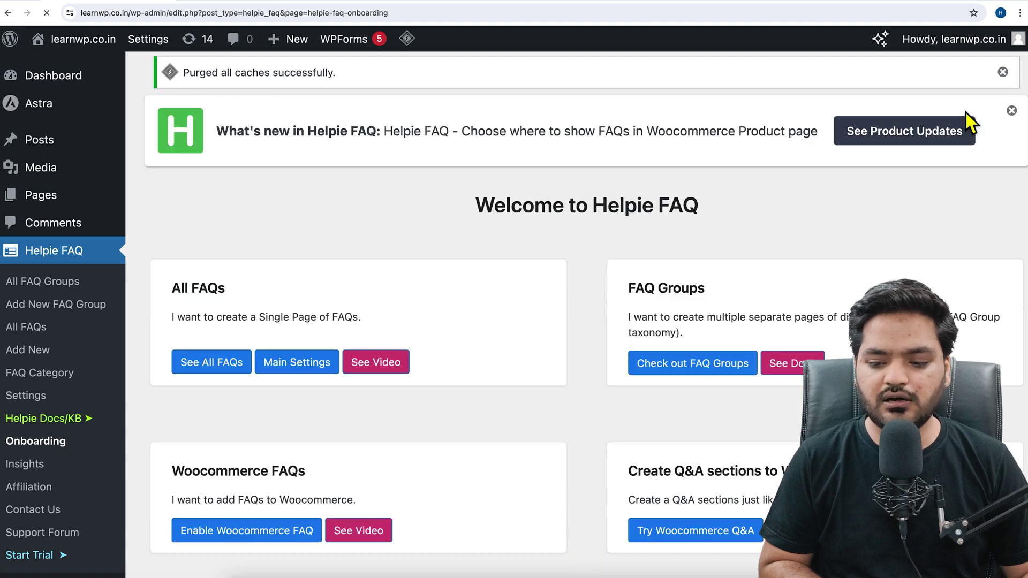
pyautogui.click(1003, 72)
pyautogui.click(1012, 74)
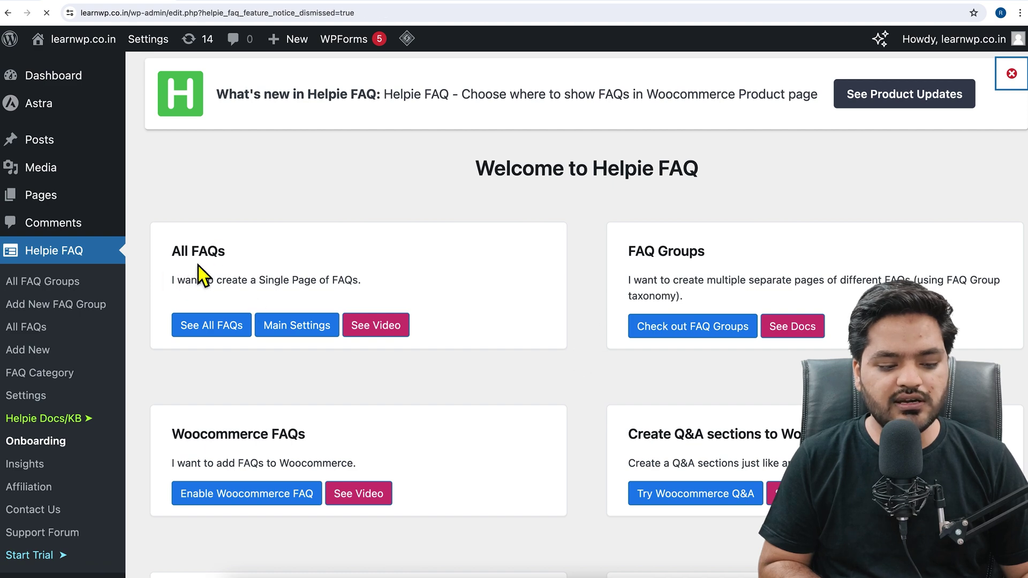
# - Go to Helpie FAQ > All FAQ Groups in the admin menu
pyautogui.scroll(-1, 115, 332)
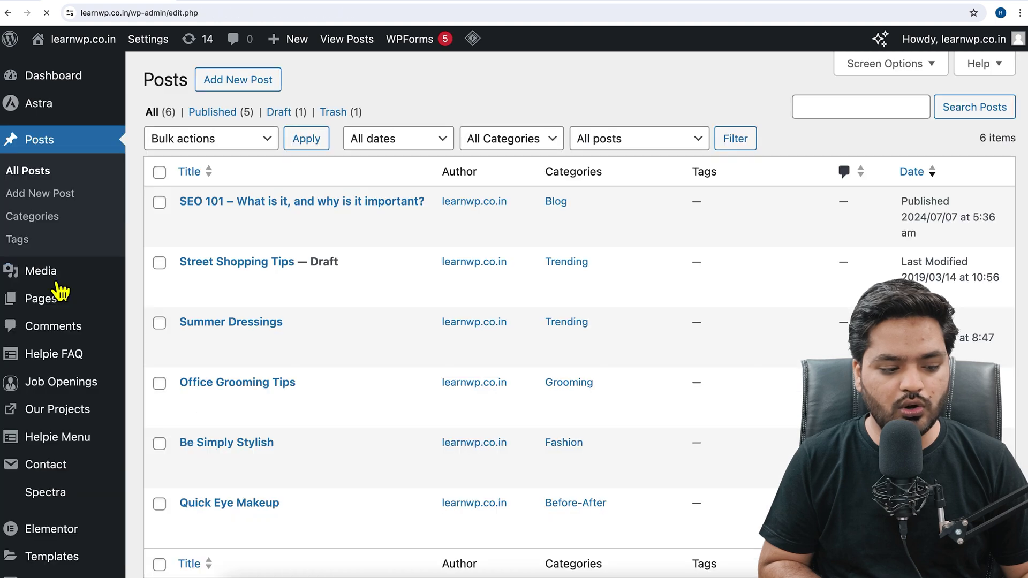
pyautogui.moveTo(57, 284)
pyautogui.scroll(-2, 57, 183)
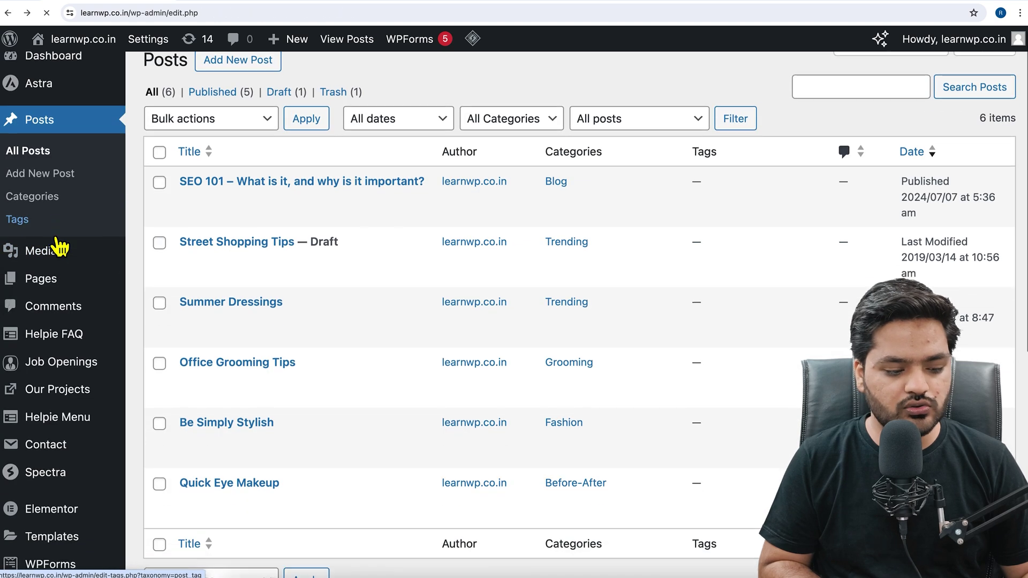
pyautogui.moveTo(59, 325)
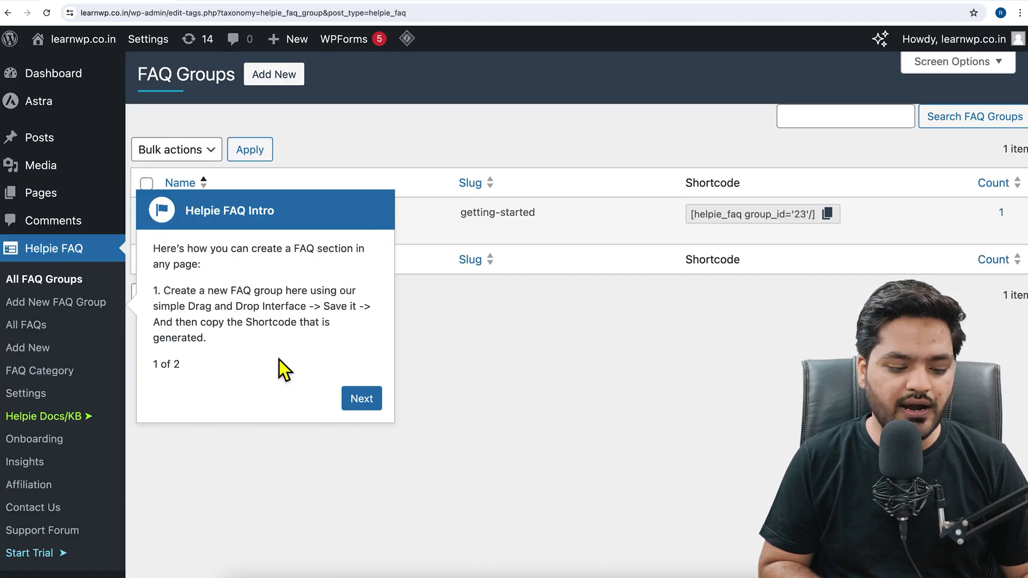
# - Close the intro tour and start a new FAQ group named 'SEO FAQ'
pyautogui.click(380, 408)
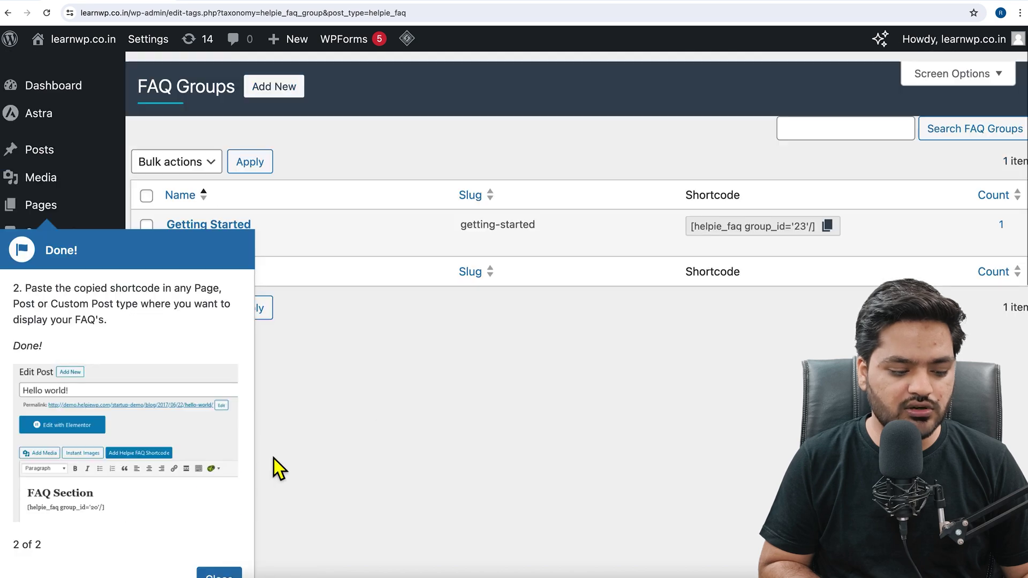
pyautogui.click(218, 566)
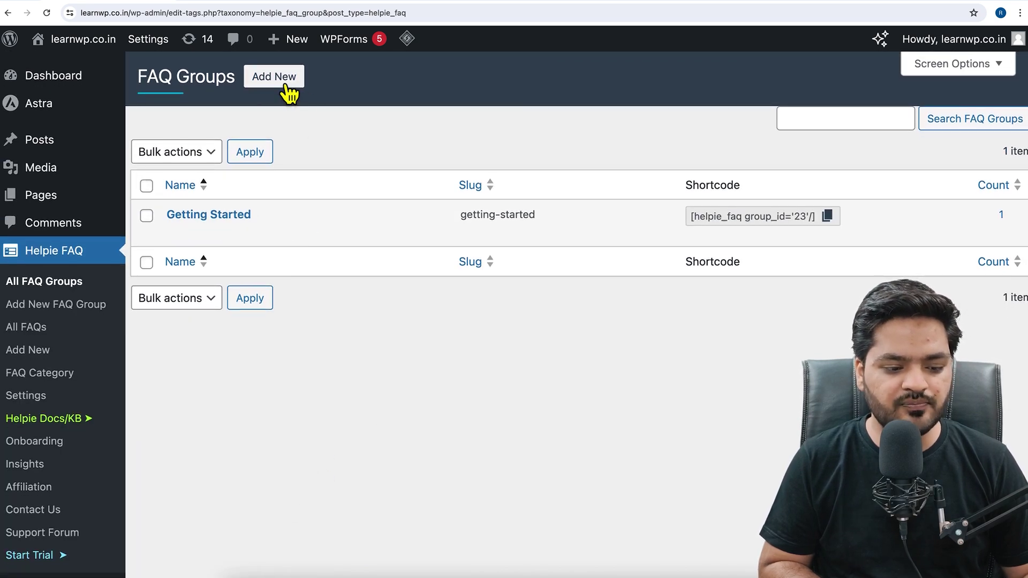
pyautogui.click(288, 92)
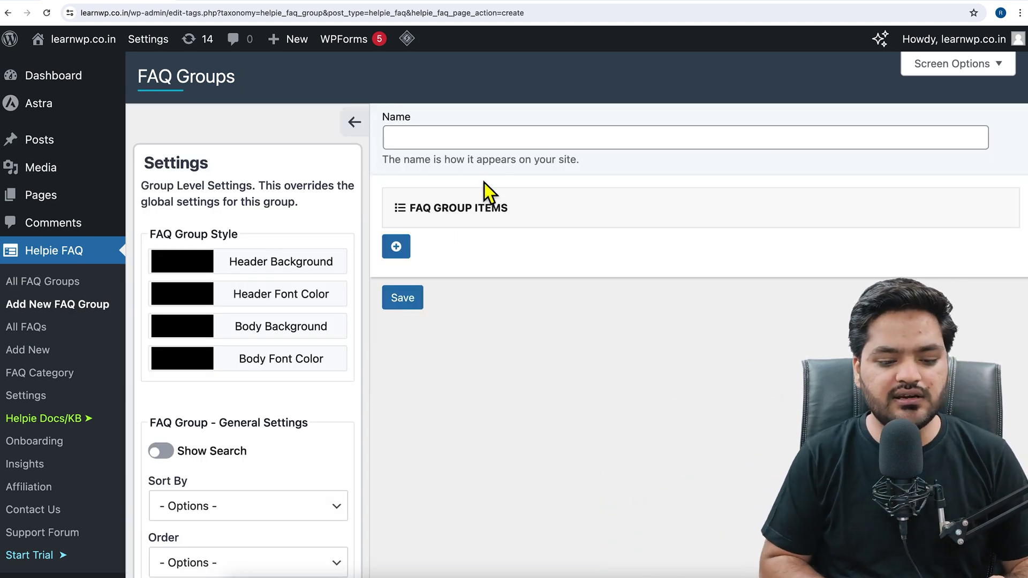
pyautogui.click(471, 143)
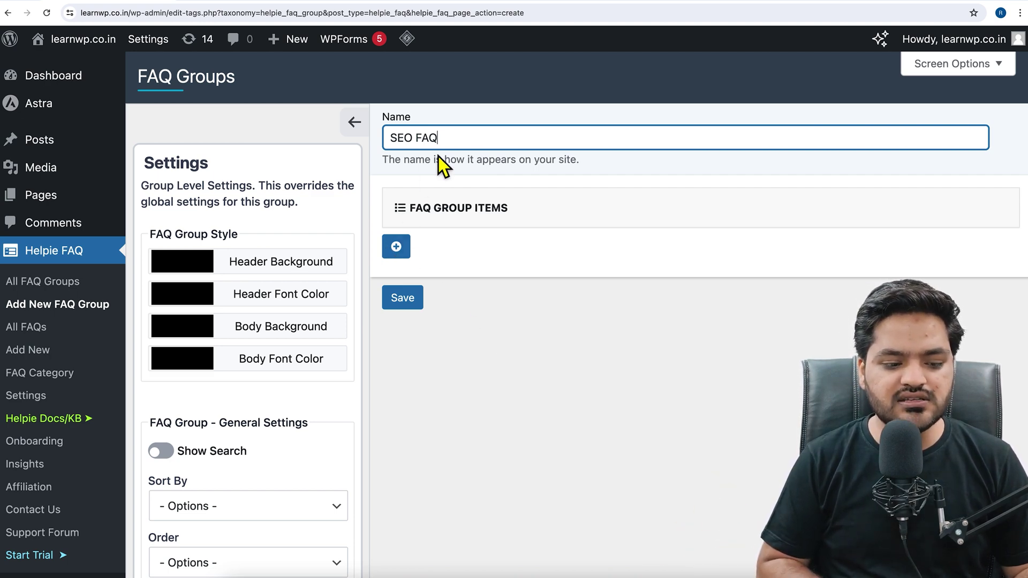
# - Add a first FAQ item titled 'Is SEO needed for website ranking?'
pyautogui.click(405, 253)
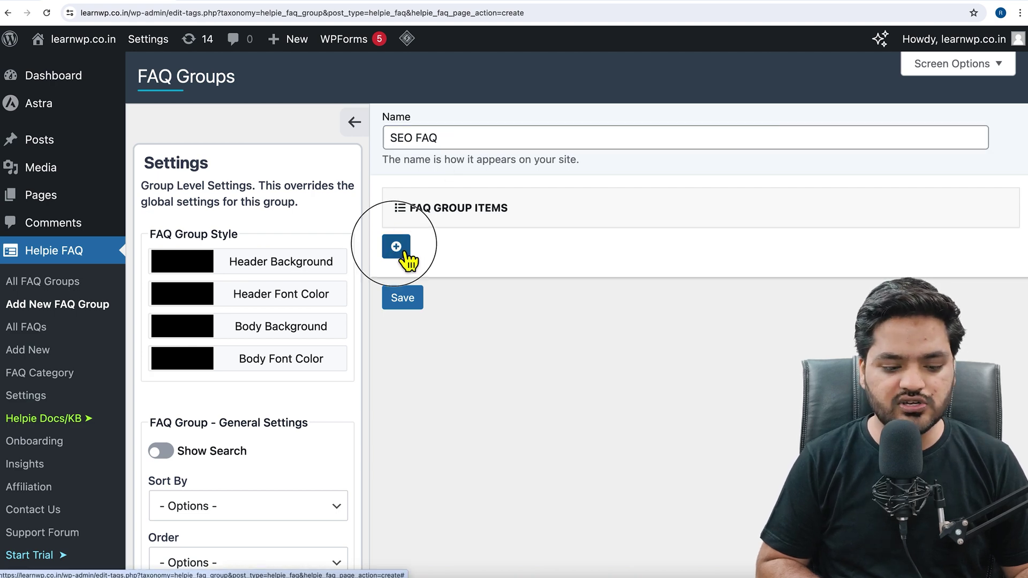
pyautogui.scroll(-1, 493, 332)
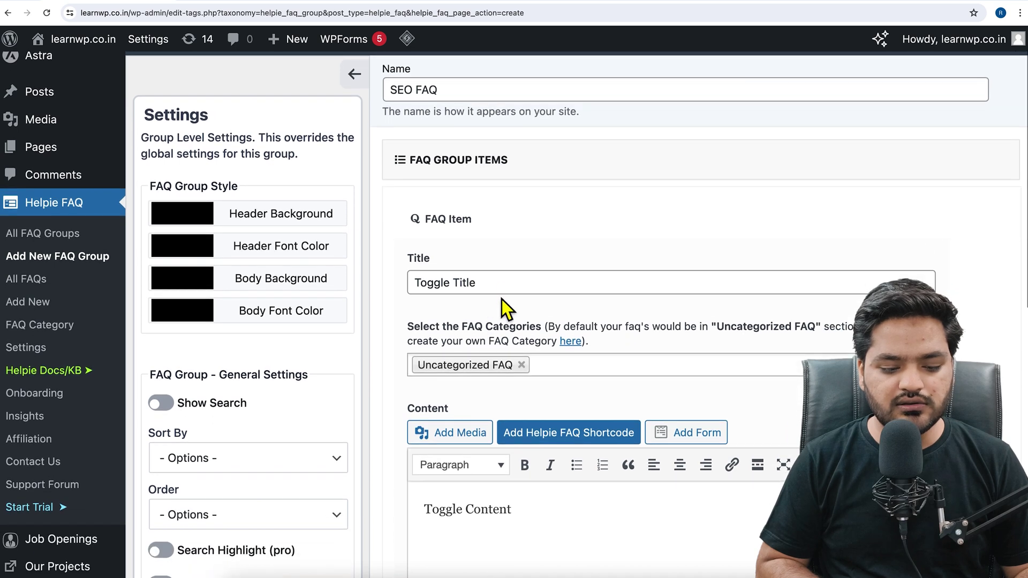
pyautogui.moveTo(532, 282); pyautogui.dragTo(421, 288)
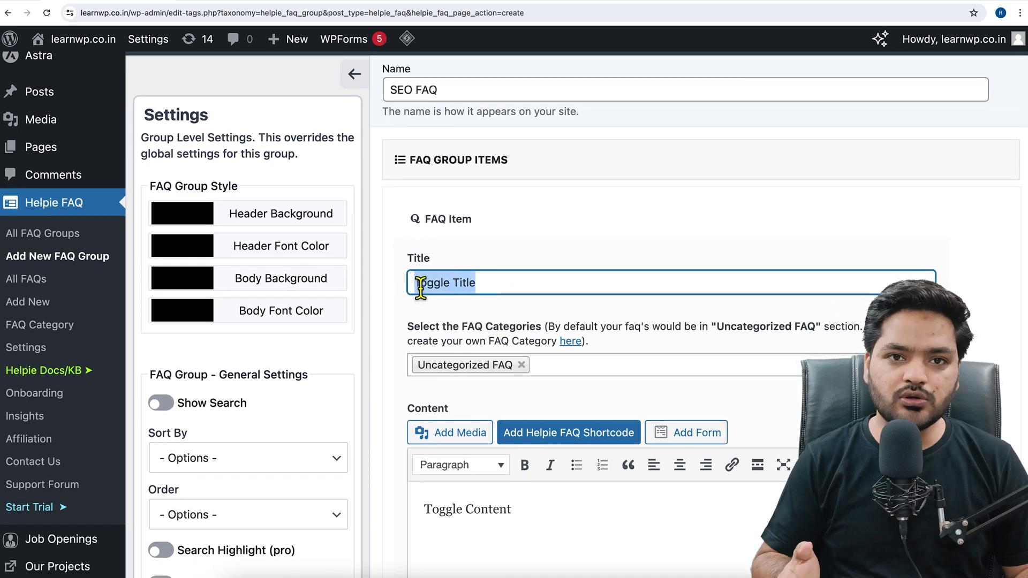
pyautogui.write('IS')
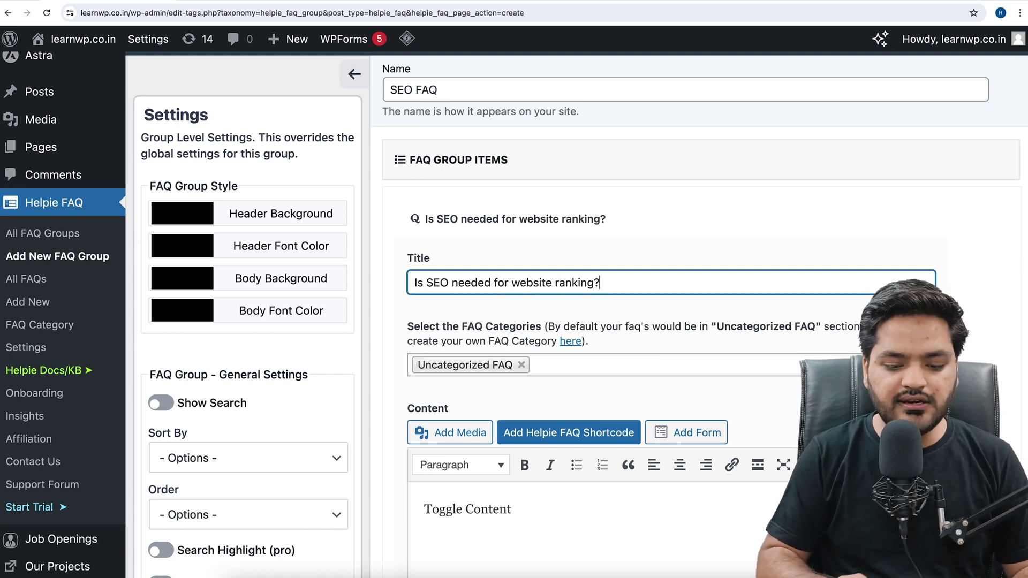
# - Paste the 'Penalized websites…' paragraph as its answer and add a second item
pyautogui.scroll(-2, 510, 308)
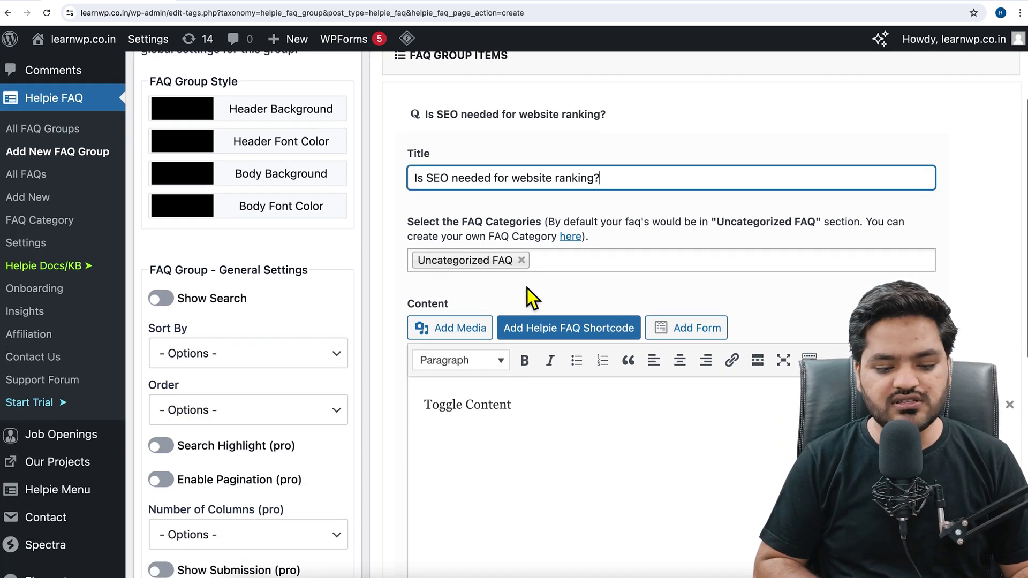
pyautogui.scroll(-2, 519, 445)
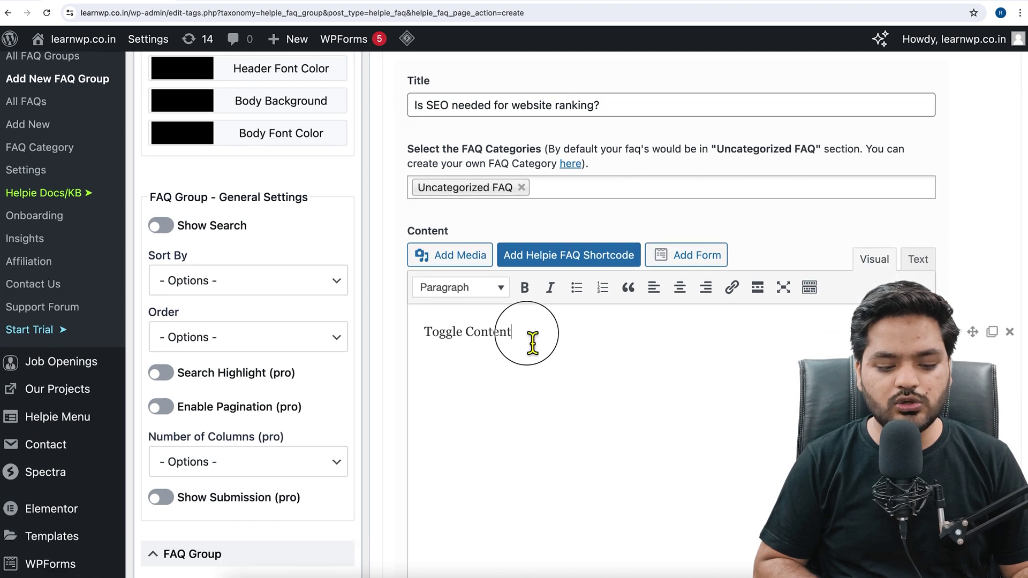
pyautogui.moveTo(529, 337); pyautogui.dragTo(433, 332)
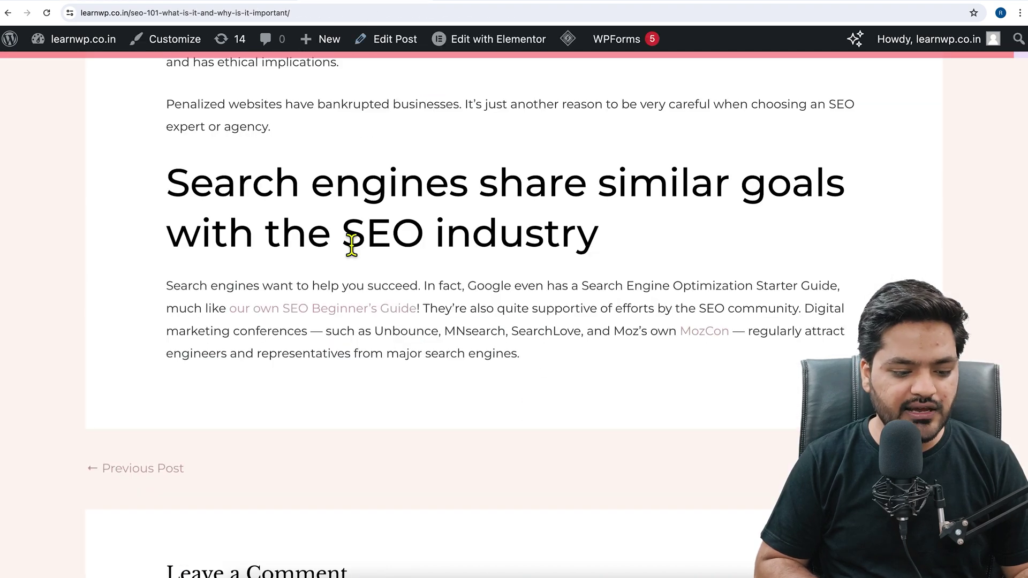
pyautogui.scroll(2, 349, 239)
pyautogui.tripleClick(169, 204)
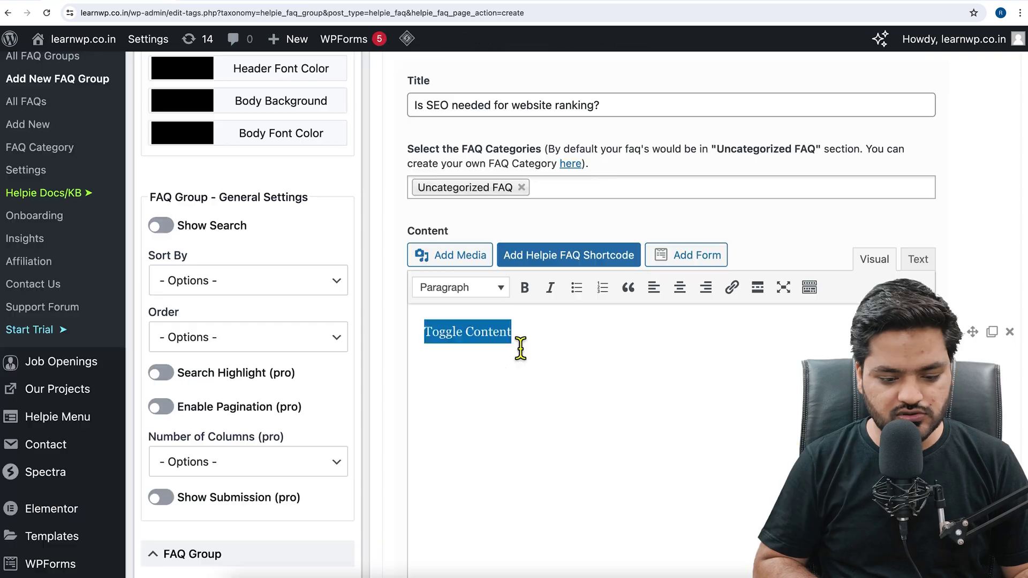
pyautogui.write('Penalized websites have bankrupted businesses. It’s just another reason to be careful when choosing an SEO expert or agency.')
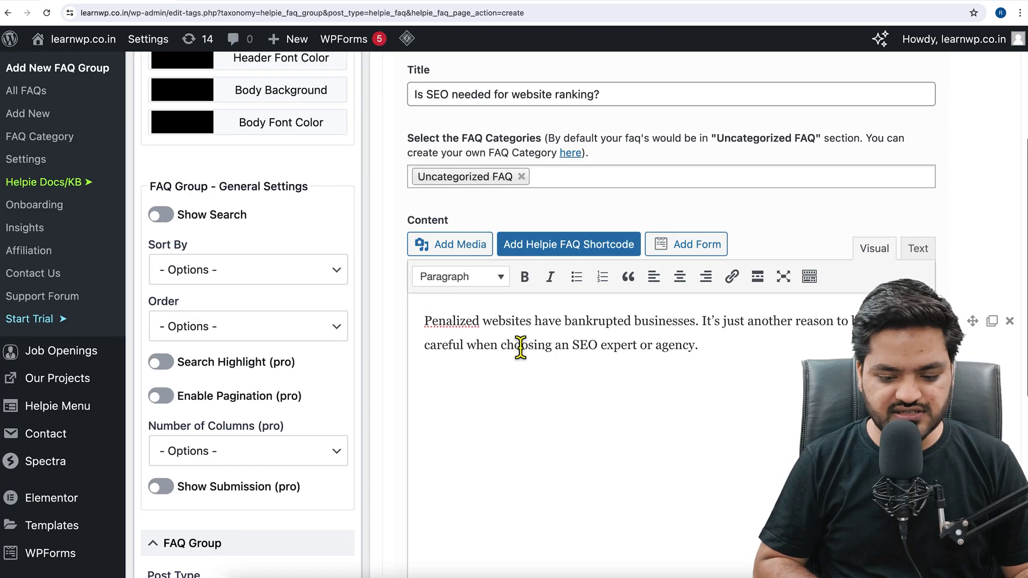
pyautogui.scroll(-5, 521, 345)
pyautogui.click(403, 389)
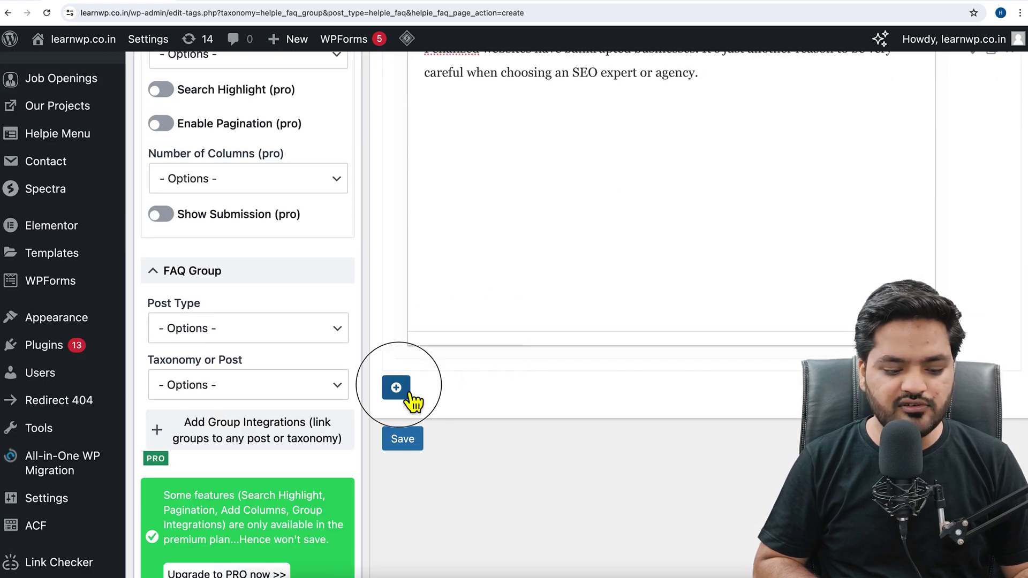
# - Title the second FAQ item 'What is SEO?'
pyautogui.scroll(4, 509, 386)
pyautogui.scroll(2, 510, 386)
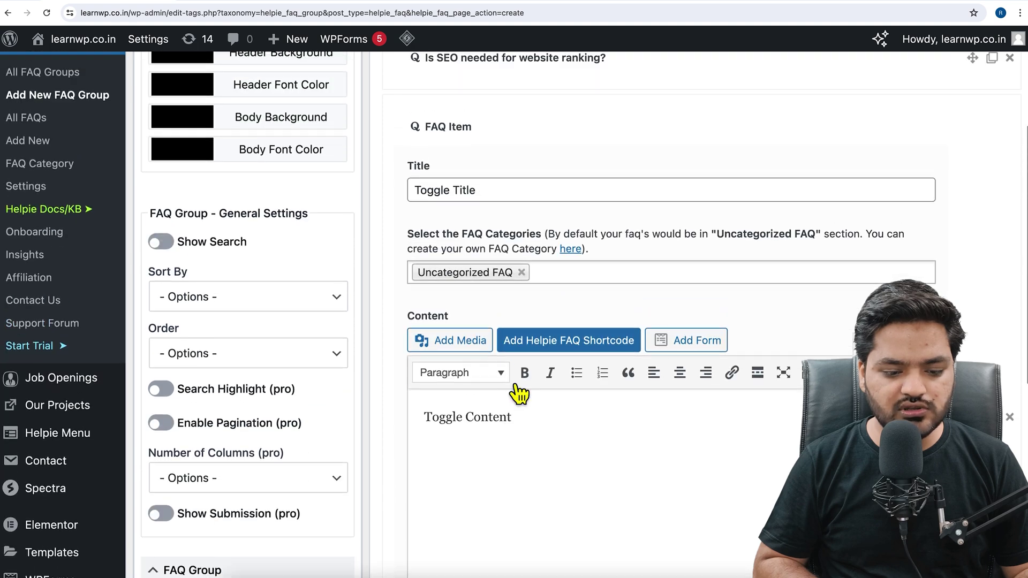
pyautogui.moveTo(507, 202); pyautogui.dragTo(383, 206)
pyautogui.write('W')
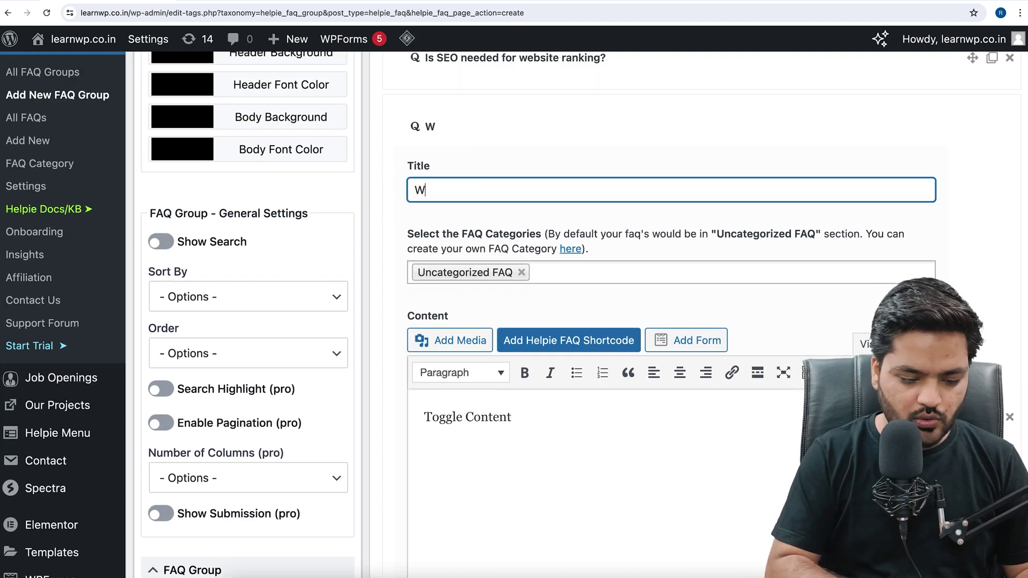
pyautogui.write('hat is SEO?')
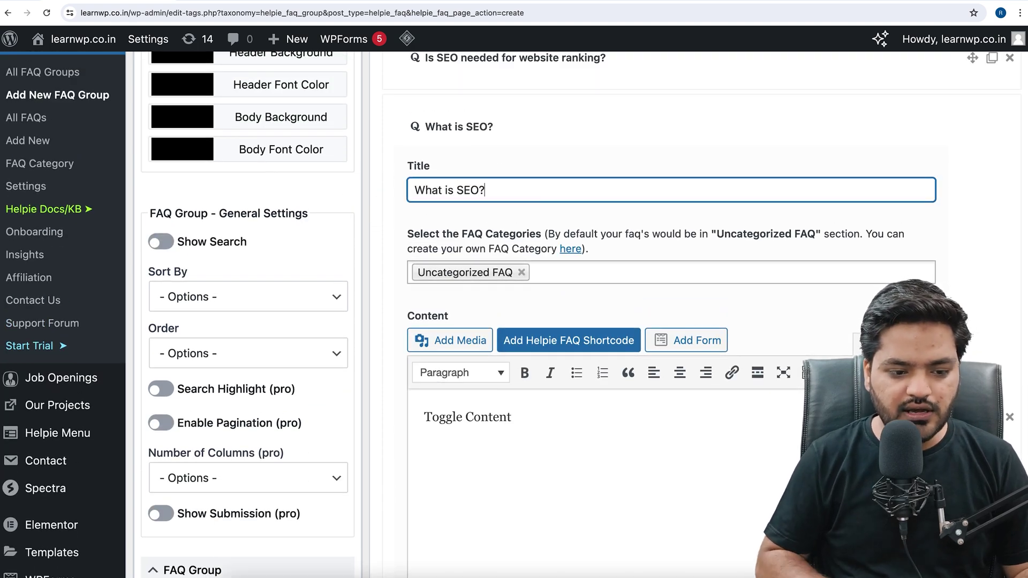
# - Paste the article's 'Search engines want to help you succeed…' paragraph as its answer
pyautogui.click(351, 4)
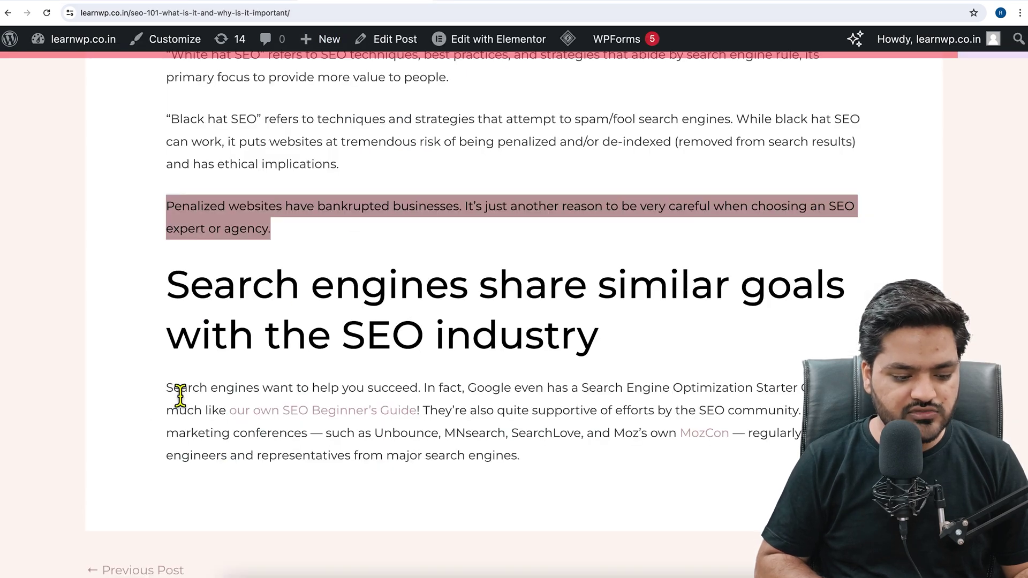
pyautogui.moveTo(165, 395); pyautogui.dragTo(535, 474)
pyautogui.hotkey('ctrl', 'c')
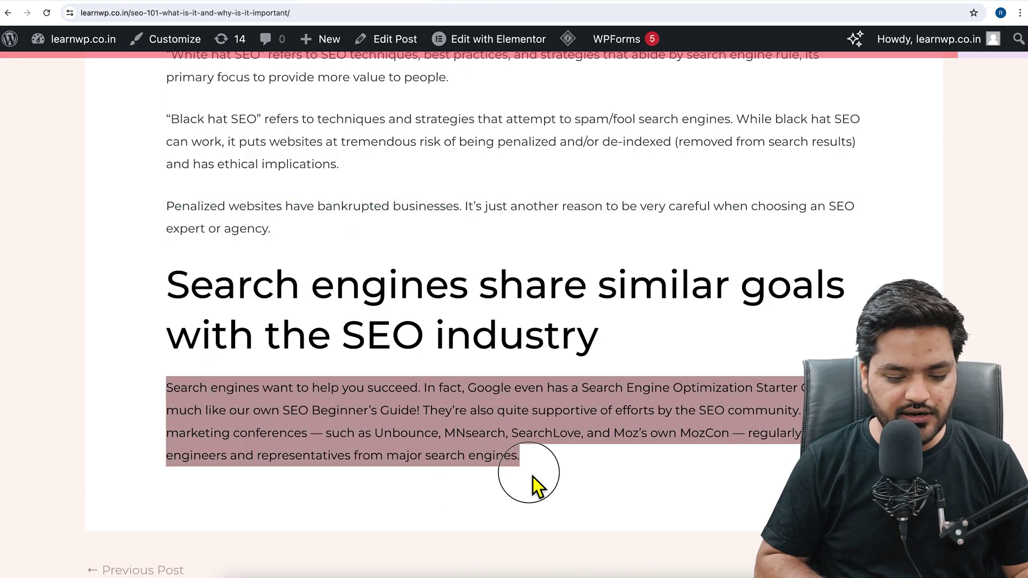
pyautogui.click(126, 5)
pyautogui.click(539, 436)
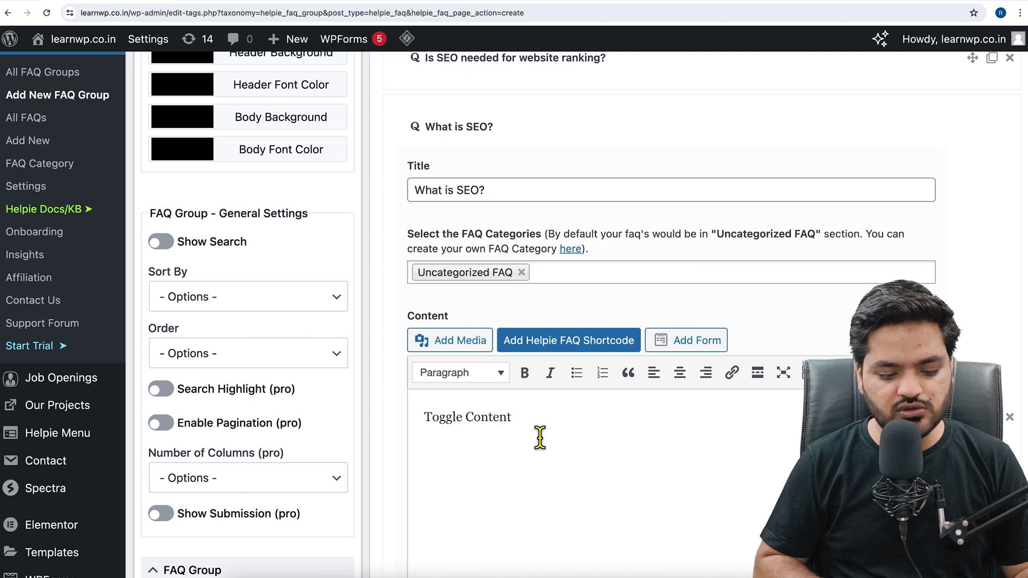
pyautogui.hotkey('ctrl', 'a')
pyautogui.hotkey('ctrl', 'v')
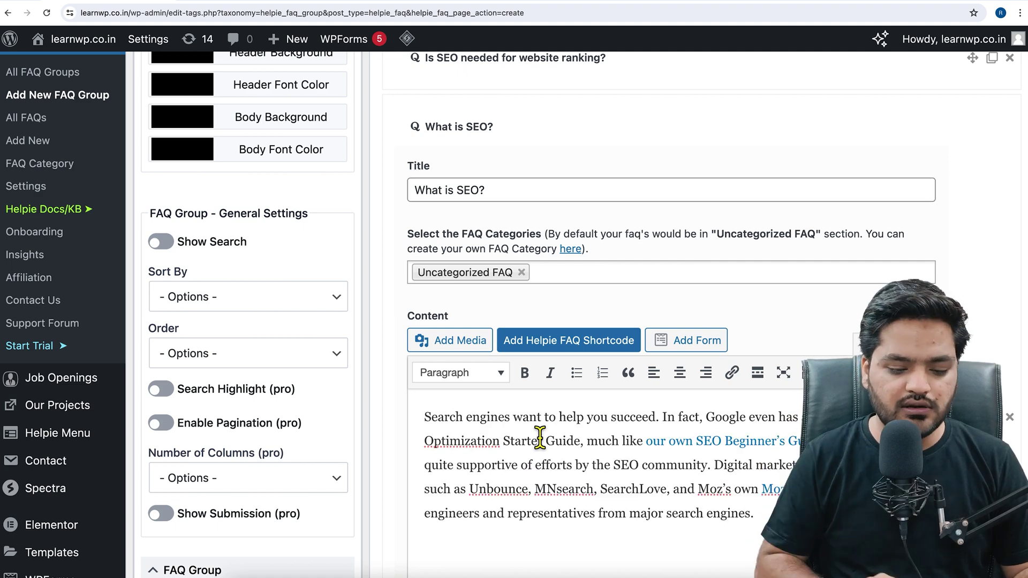
# - Save the SEO FAQ group with both items
pyautogui.scroll(-4, 539, 438)
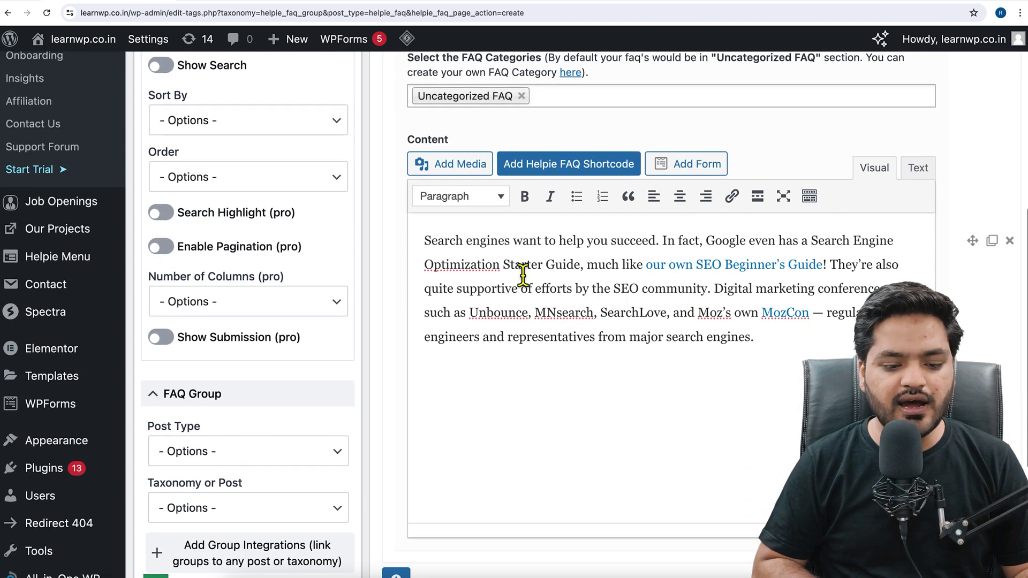
pyautogui.scroll(1, 508, 296)
pyautogui.scroll(-5, 497, 272)
pyautogui.scroll(-1, 497, 273)
pyautogui.click(417, 427)
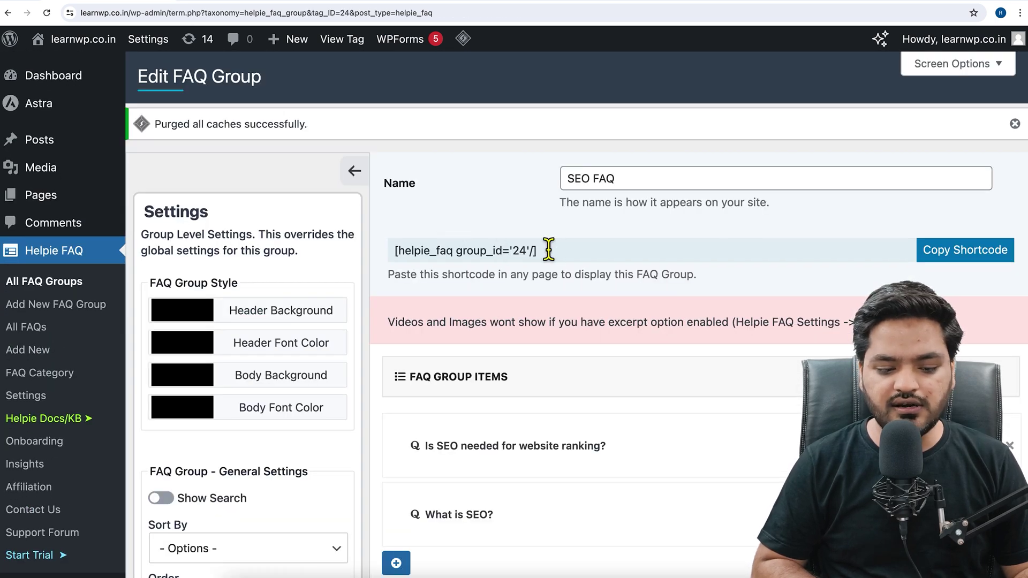
# - Copy the shortcode [helpie_faq group_id='24'/] and go to the Posts list
pyautogui.moveTo(564, 251); pyautogui.dragTo(403, 258)
pyautogui.press('super+c')
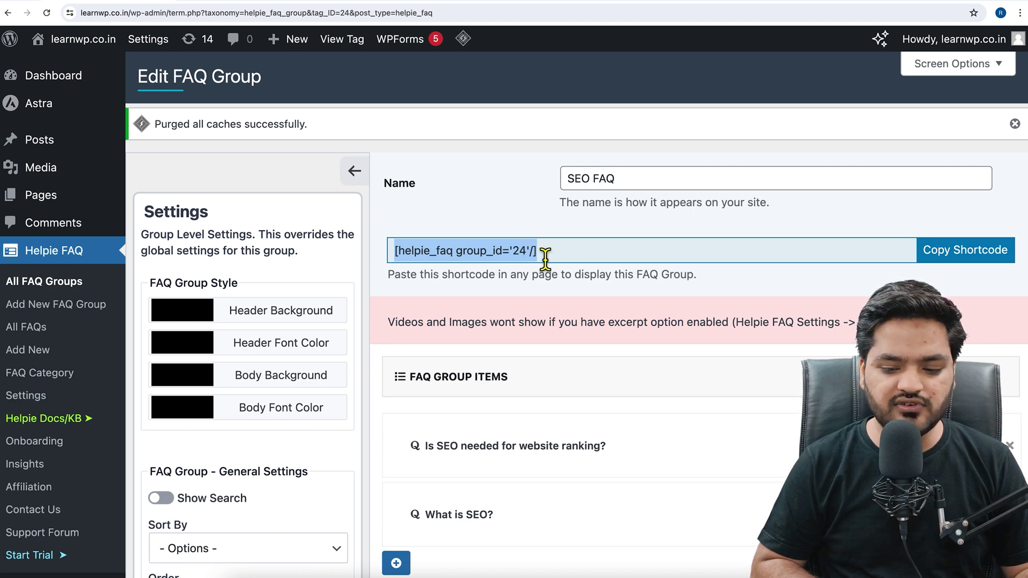
pyautogui.click(952, 266)
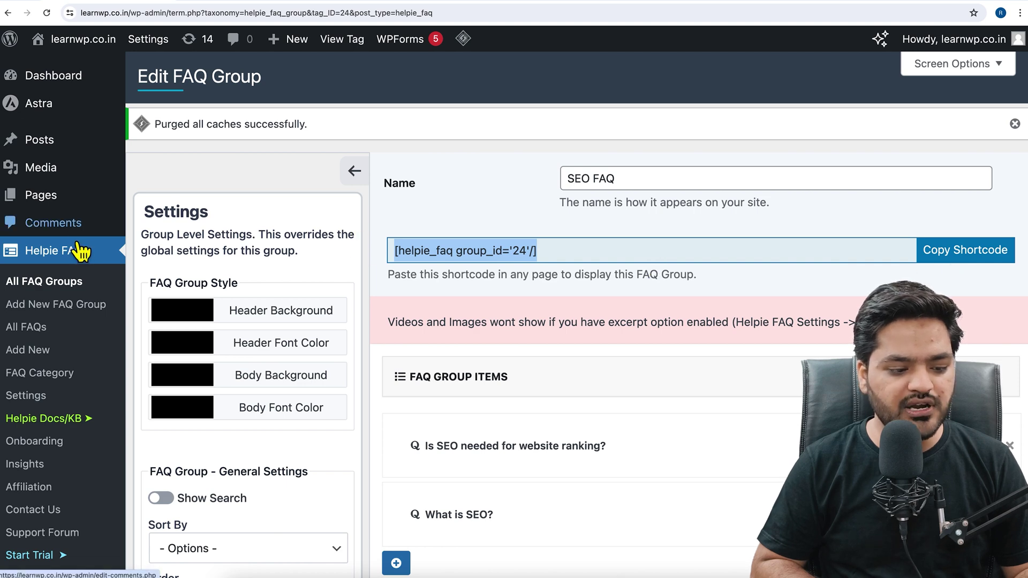
pyautogui.click(77, 155)
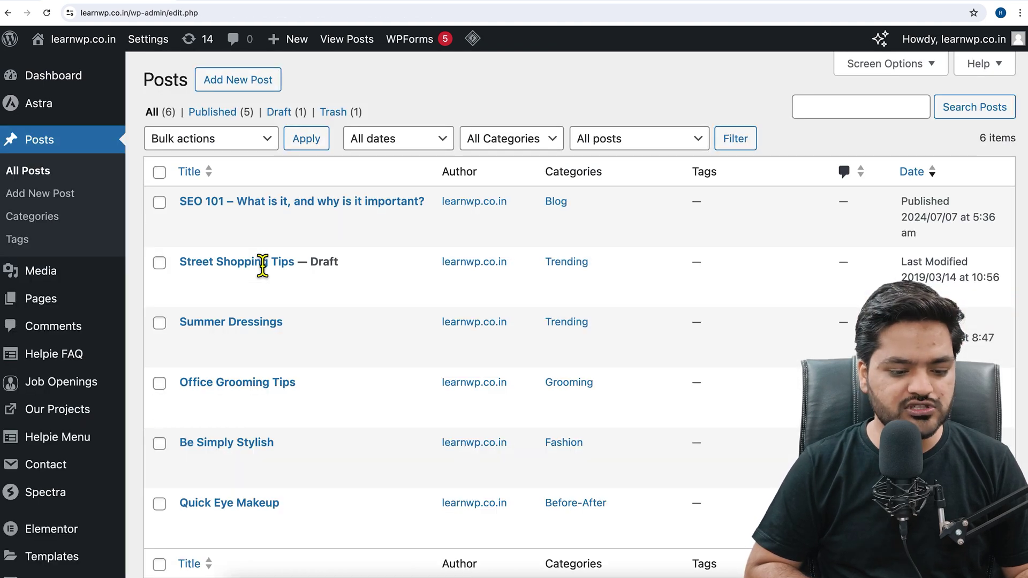
# - Open 'SEO 101 – What is it, and why is it important?' in the block editor and add a block after its last paragraph
pyautogui.moveTo(232, 246)
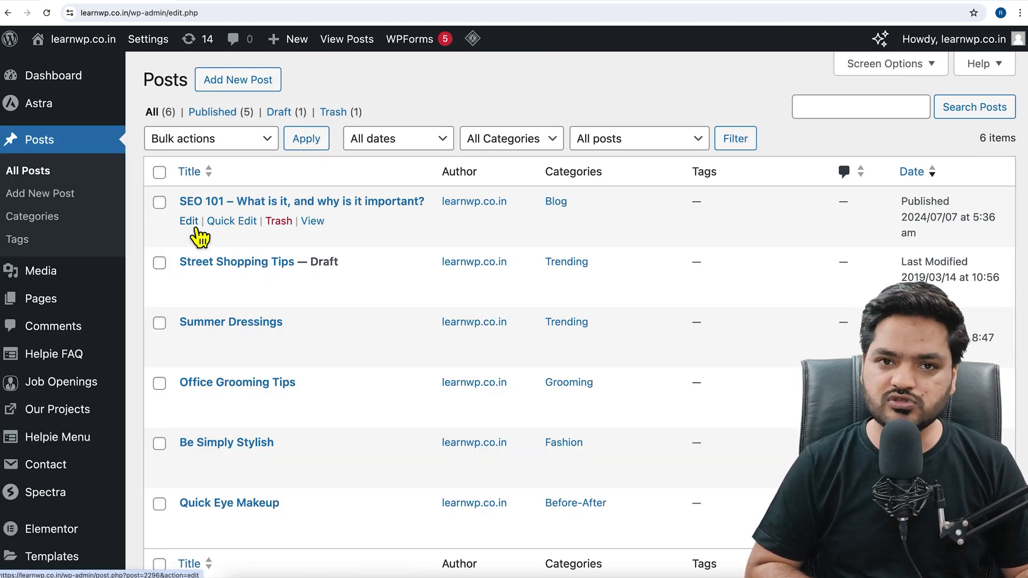
pyautogui.click(196, 228)
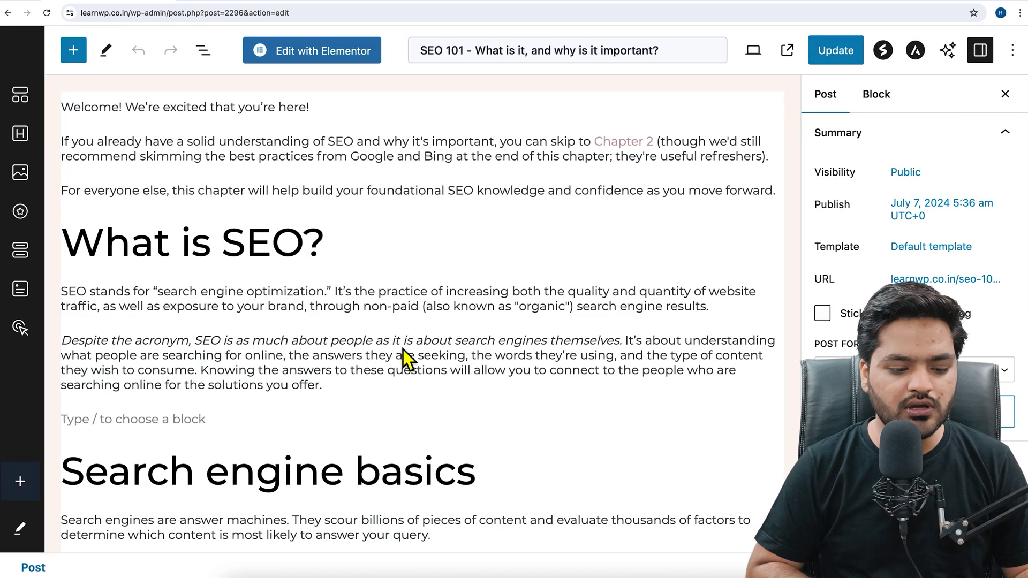
pyautogui.scroll(-10, 402, 349)
pyautogui.scroll(-18, 403, 349)
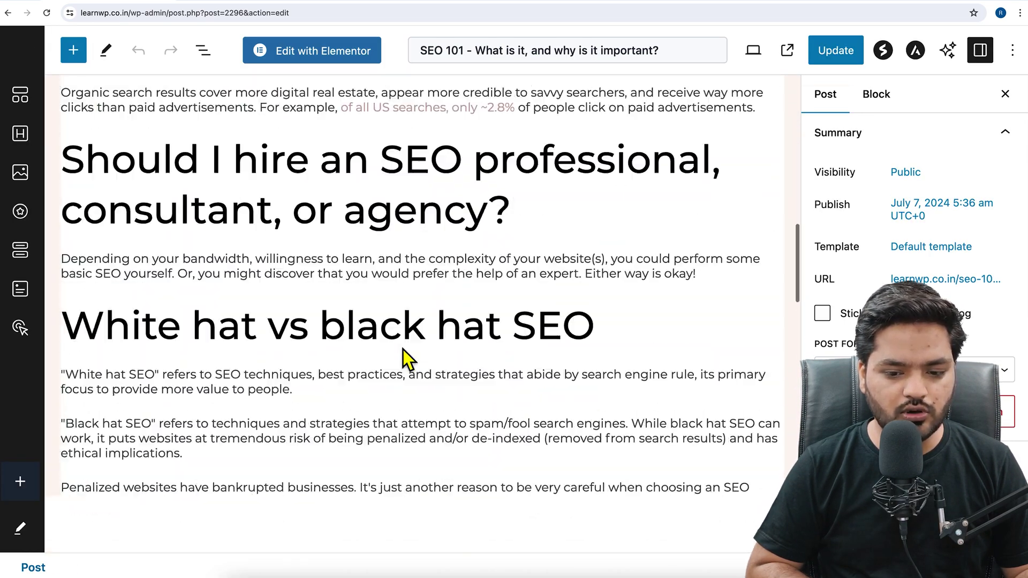
pyautogui.scroll(5, 408, 358)
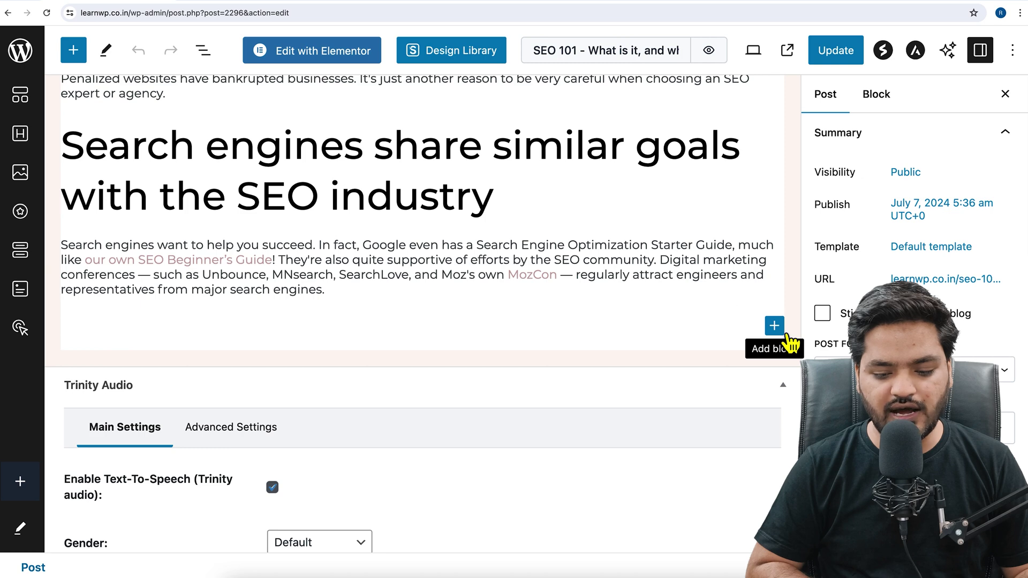
pyautogui.click(774, 326)
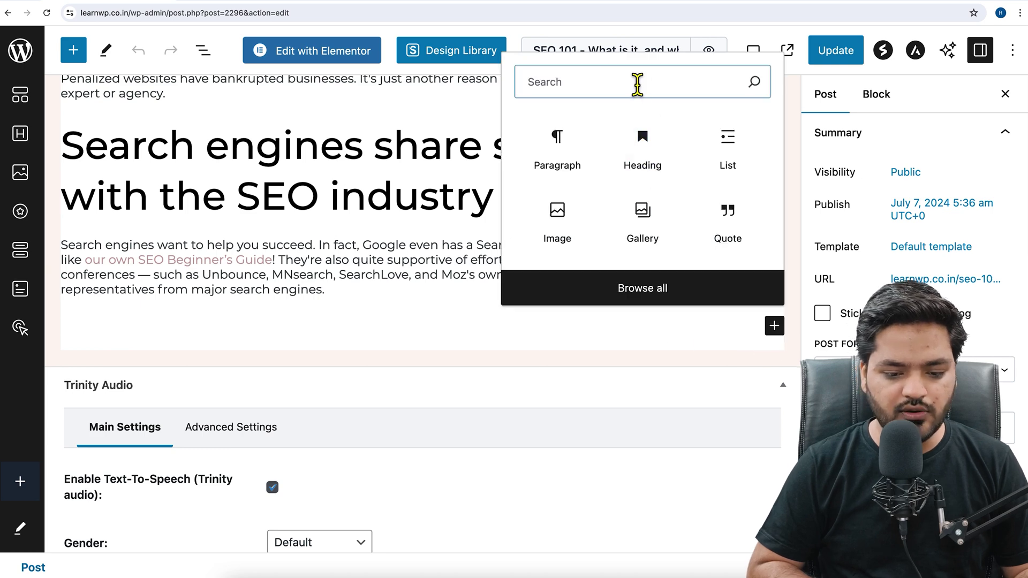
# - Insert a Shortcode block with [helpie_faq group_id='24'/], update the post, and switch to its live view
pyautogui.write('short')
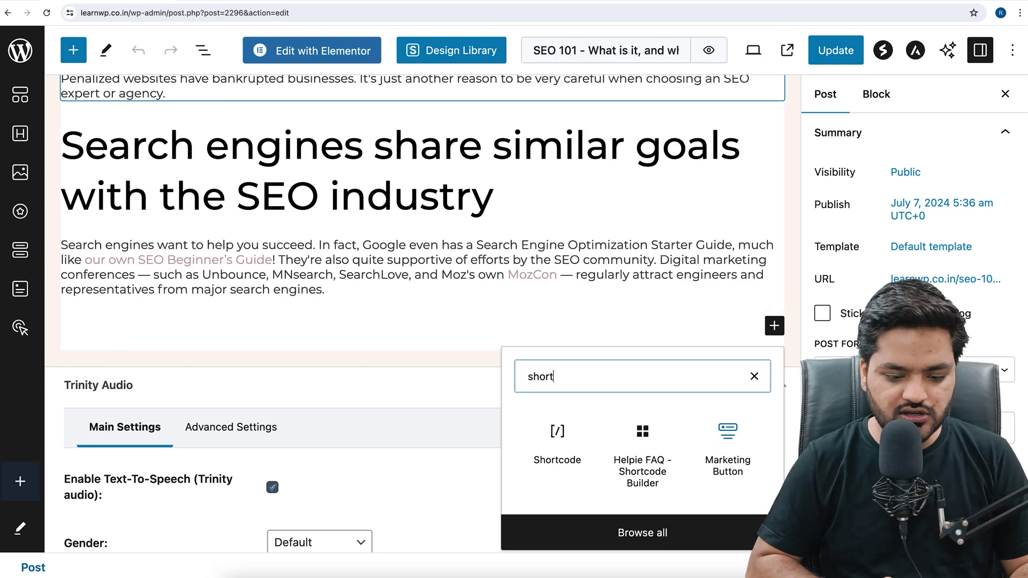
pyautogui.click(569, 444)
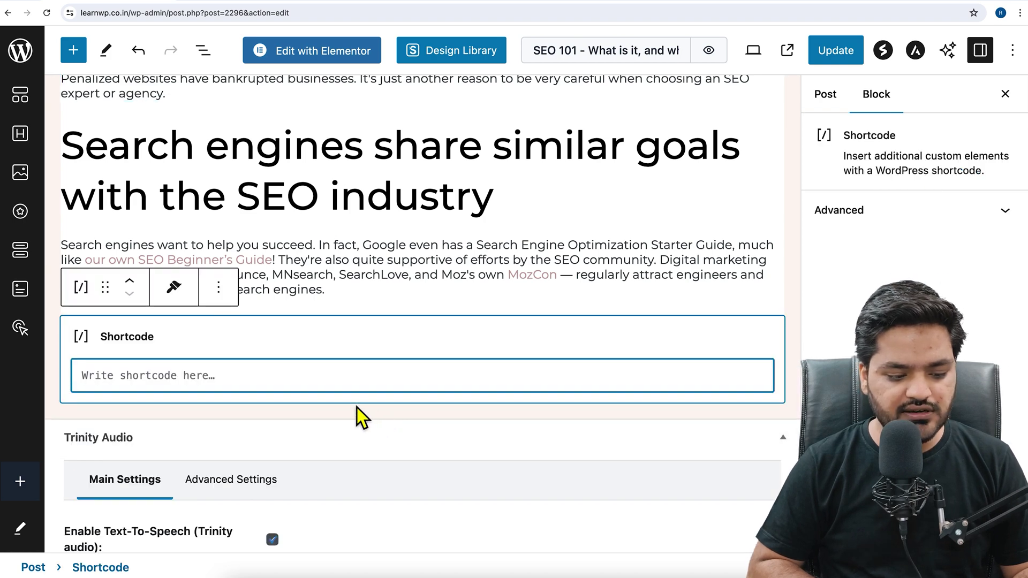
pyautogui.press('super+v')
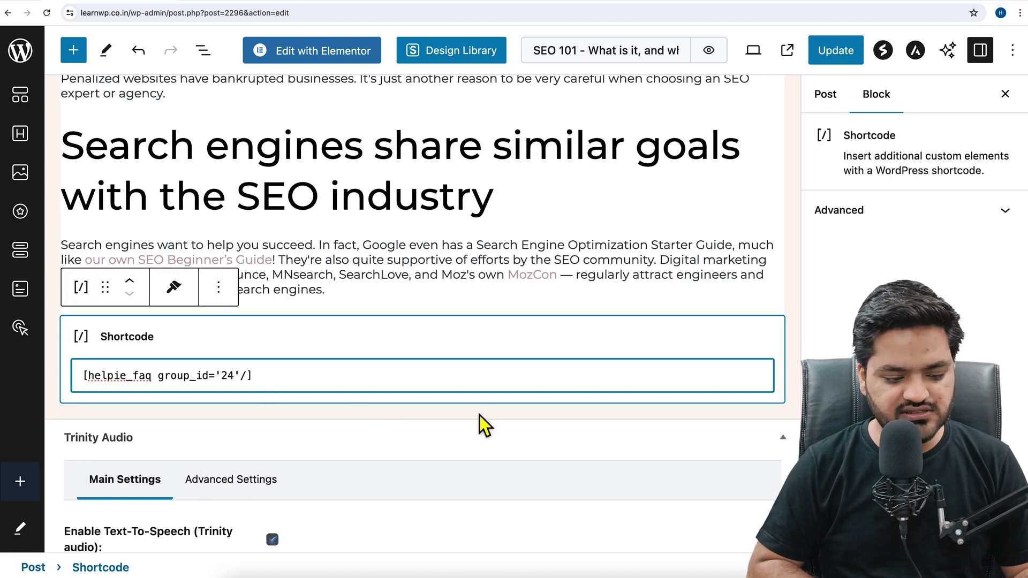
pyautogui.click(847, 57)
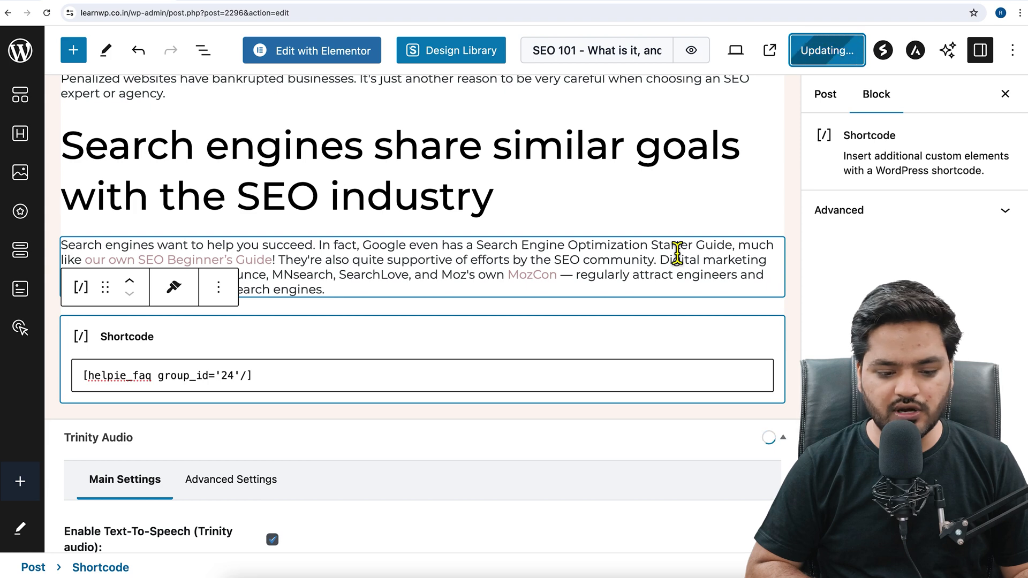
pyautogui.click(371, 1)
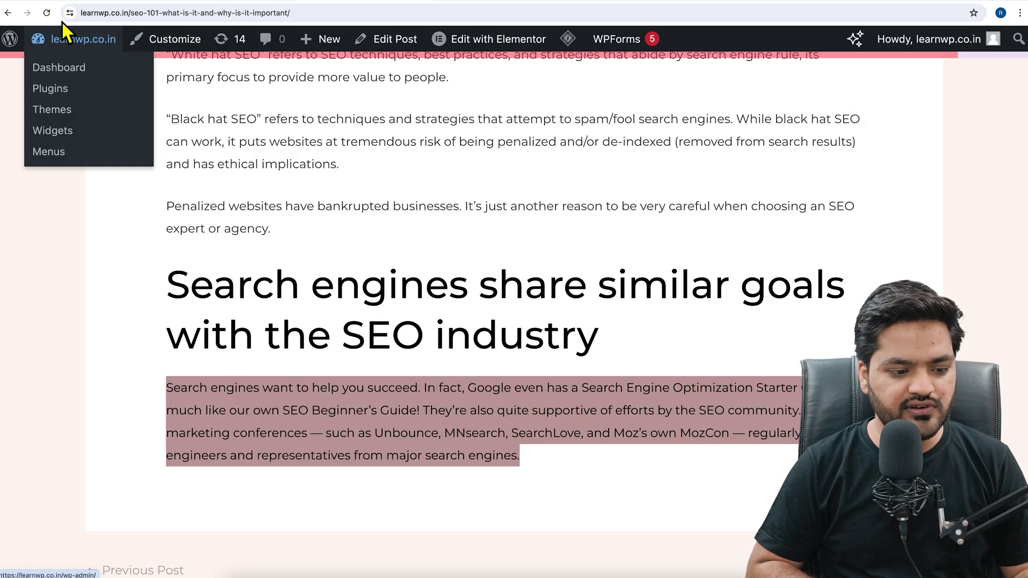
# - Reload the live post, expand the first FAQ answer and highlight the SEO FAQ heading
pyautogui.click(47, 13)
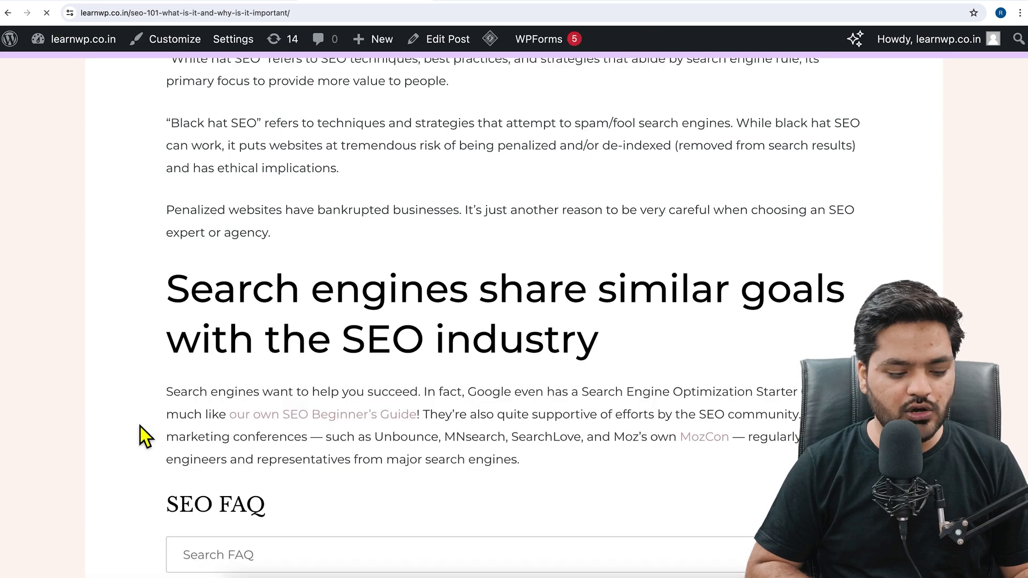
pyautogui.scroll(-4, 140, 426)
pyautogui.click(227, 440)
pyautogui.scroll(-3, 231, 450)
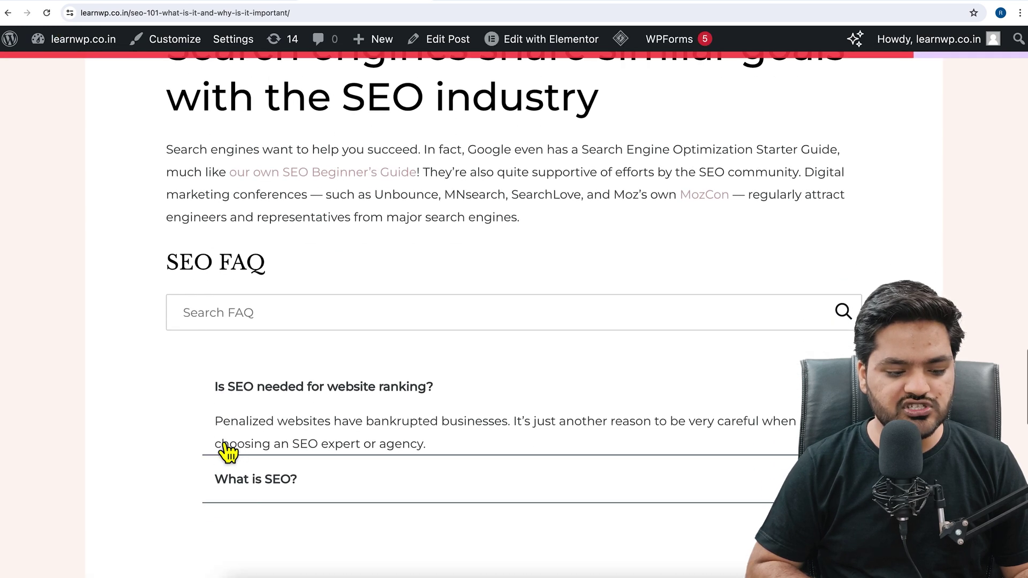
pyautogui.moveTo(175, 158); pyautogui.dragTo(265, 150)
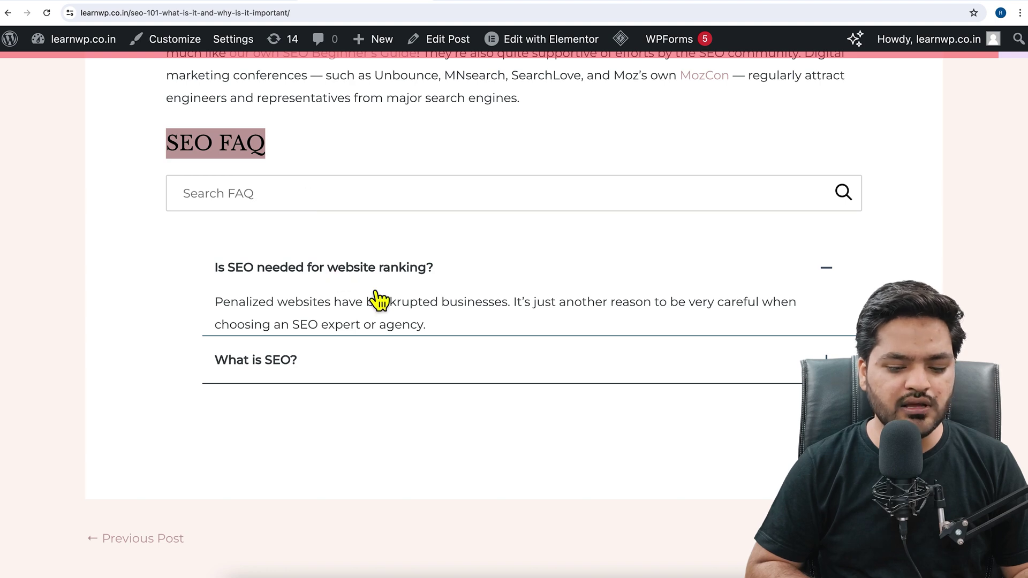
# - Toggle the 'Is SEO needed for website ranking?' and 'What is SEO?' answers, then return to the editor
pyautogui.click(409, 286)
pyautogui.scroll(-2, 386, 319)
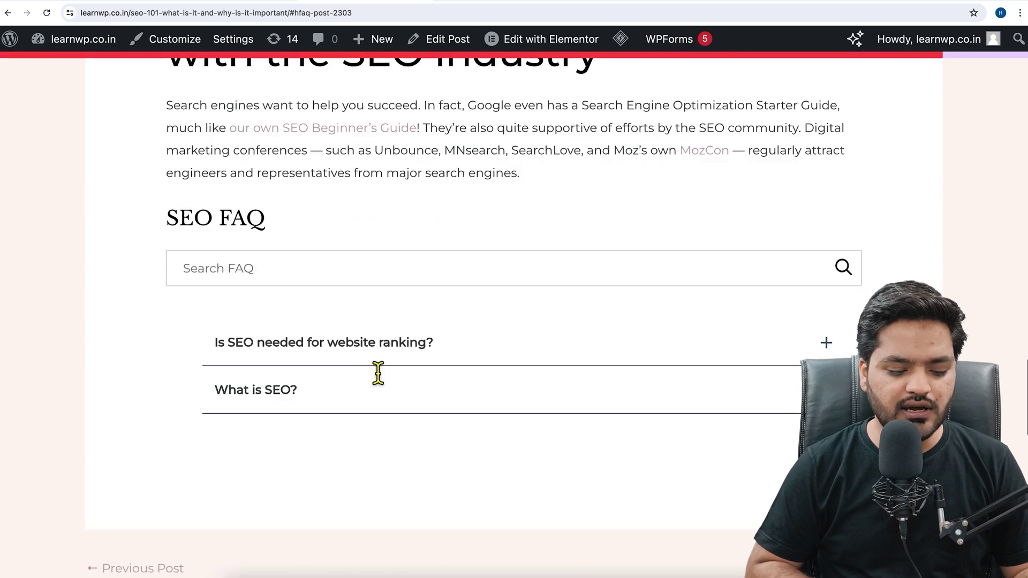
pyautogui.click(384, 399)
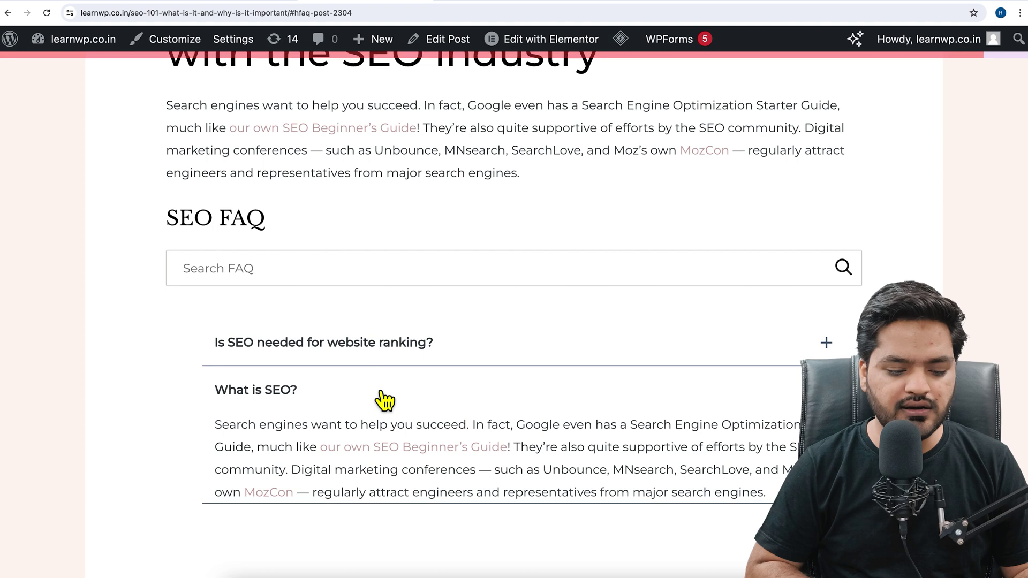
pyautogui.click(424, 363)
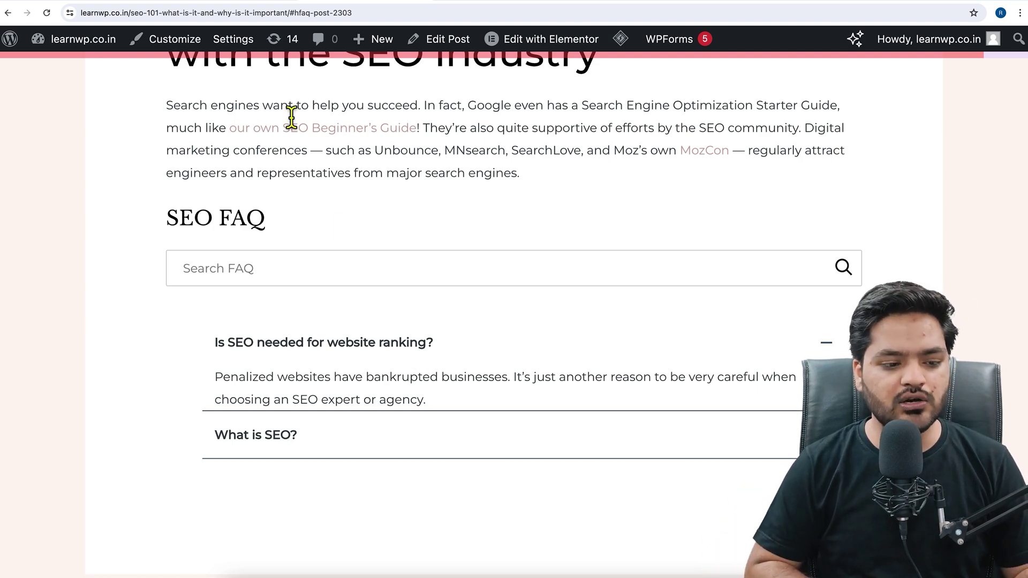
pyautogui.click(135, 10)
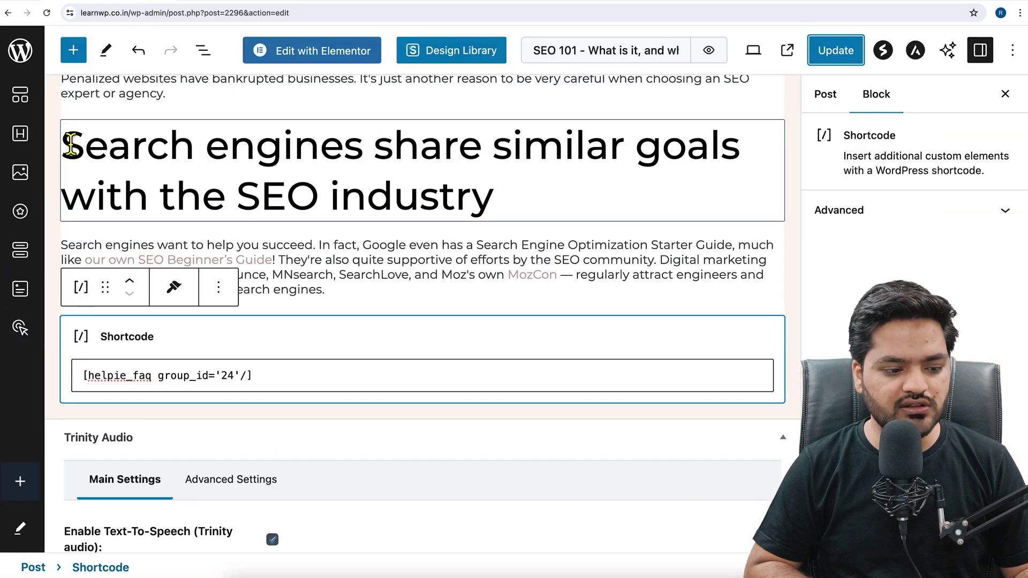
# - Open the Helpie FAQ settings and check the FAQ title heading levels, keeping Heading 3
pyautogui.click(38, 60)
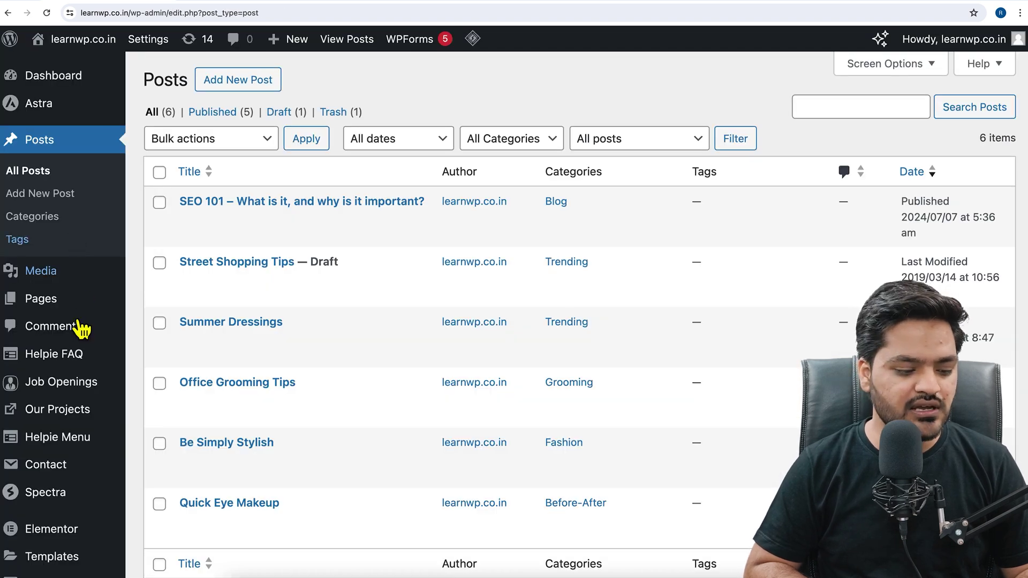
pyautogui.moveTo(63, 363)
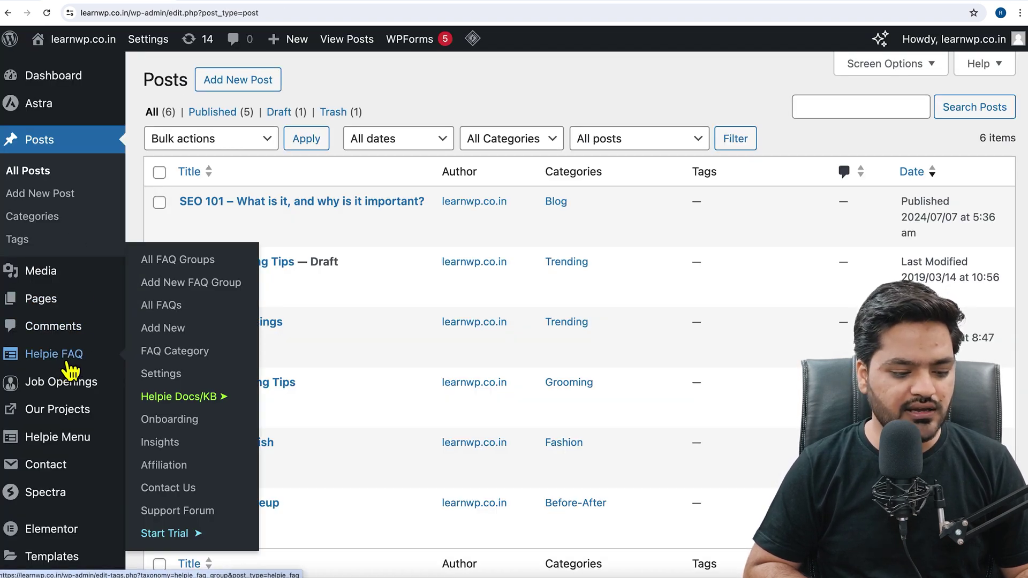
pyautogui.click(164, 374)
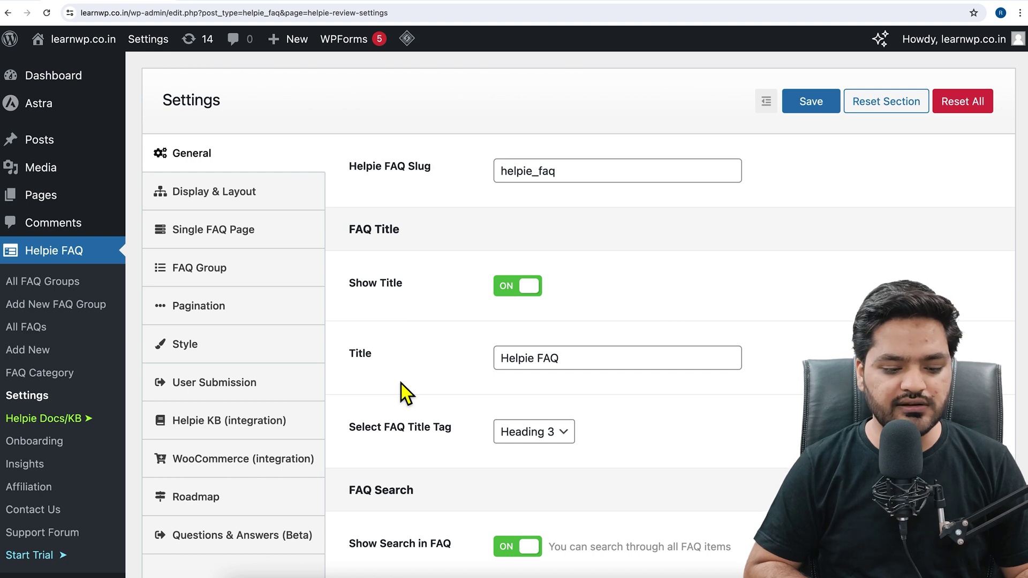
pyautogui.scroll(-1, 480, 278)
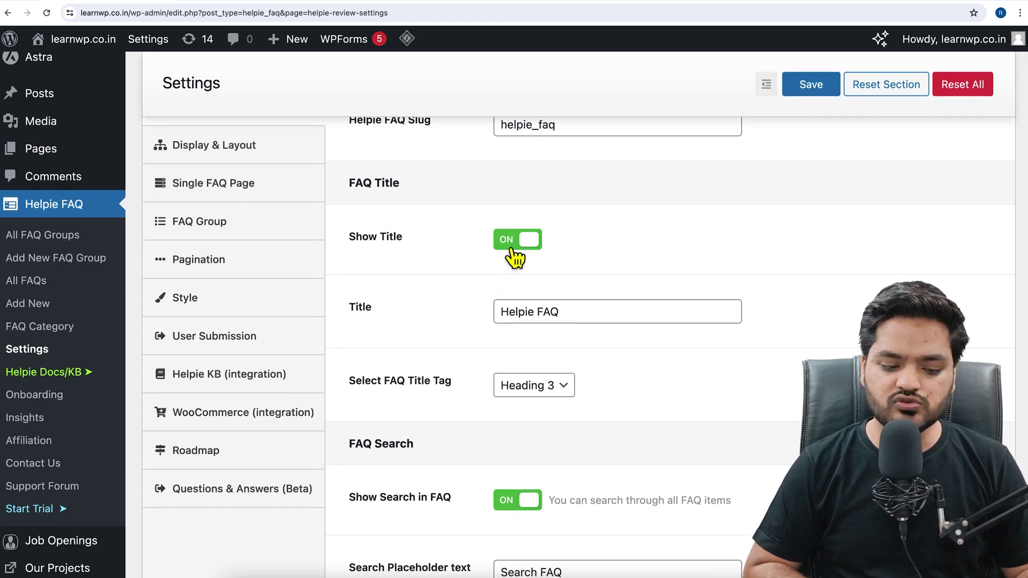
pyautogui.scroll(-2, 516, 257)
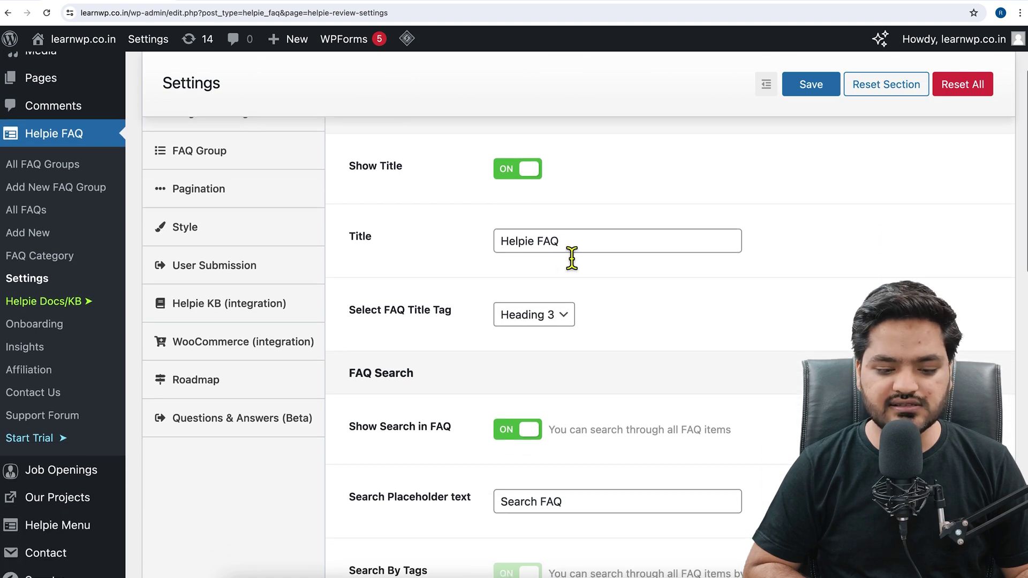
pyautogui.scroll(-1, 572, 257)
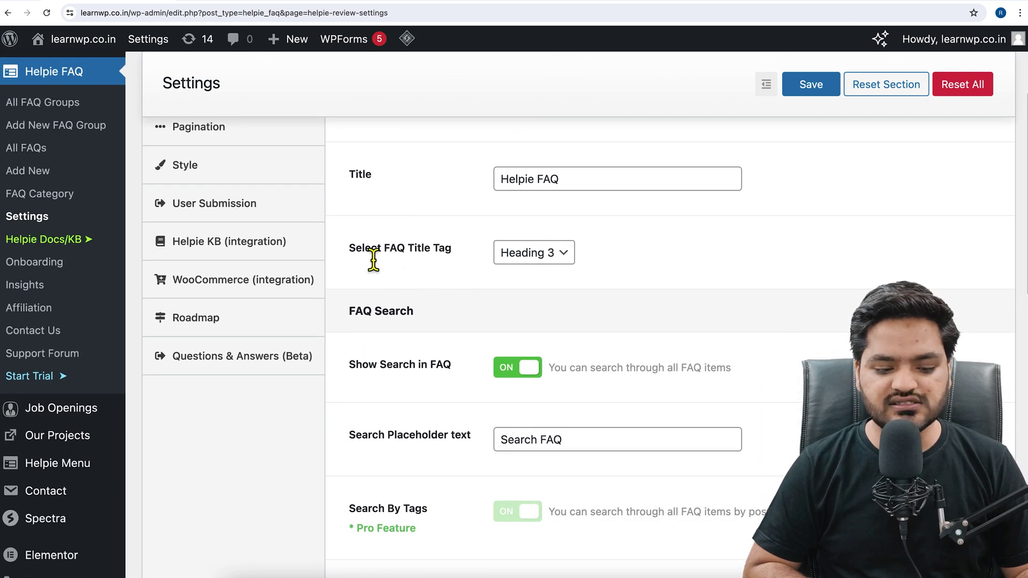
pyautogui.click(544, 262)
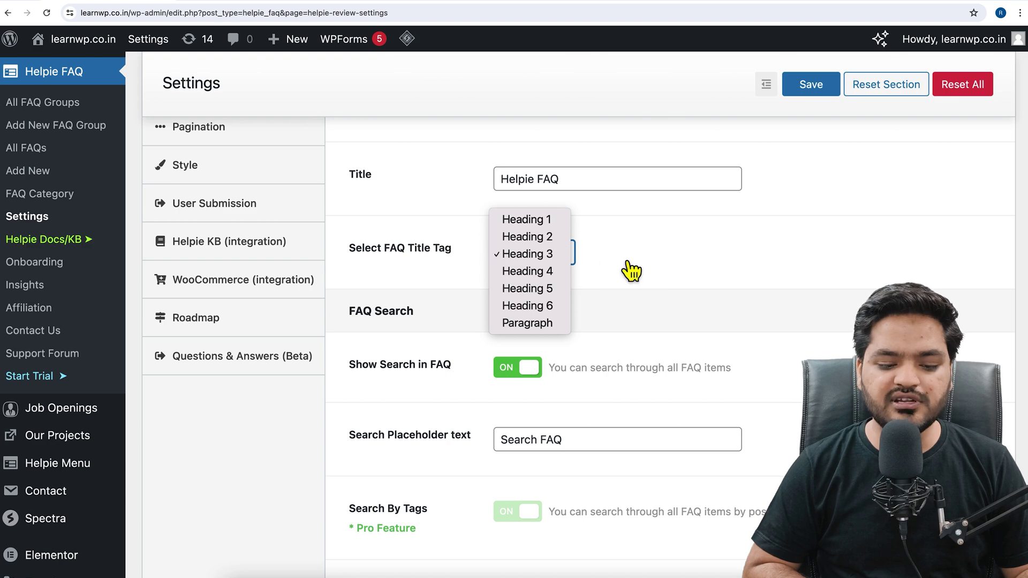
pyautogui.click(658, 271)
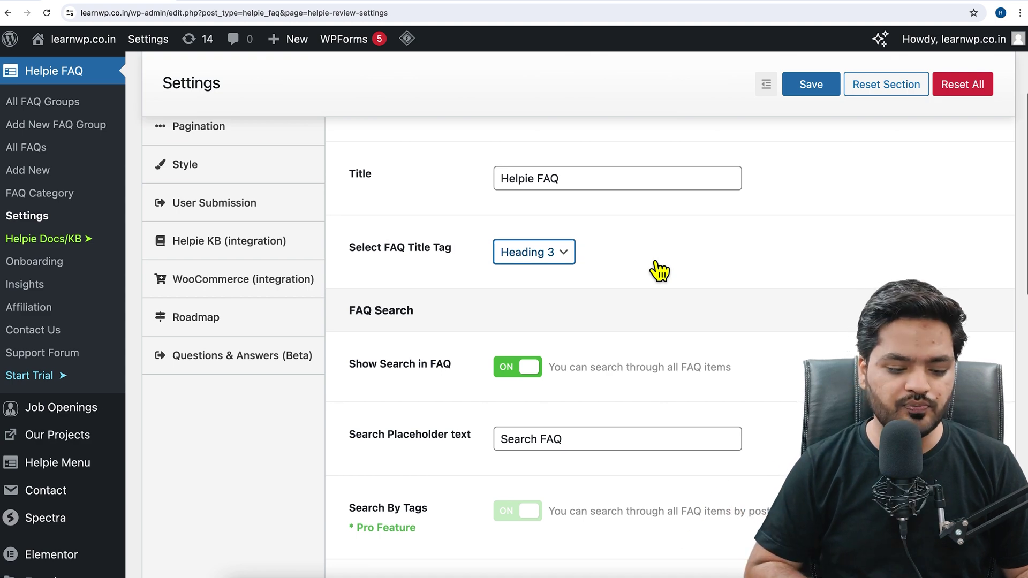
# - Switch Show Search in FAQ off and bring up the Display & Layout settings
pyautogui.scroll(-2, 658, 272)
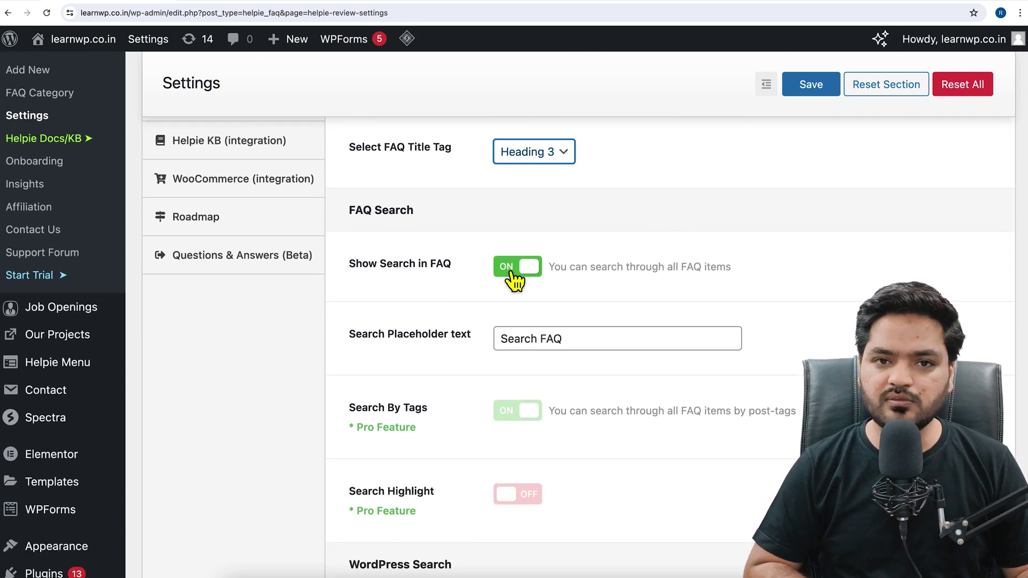
pyautogui.click(512, 273)
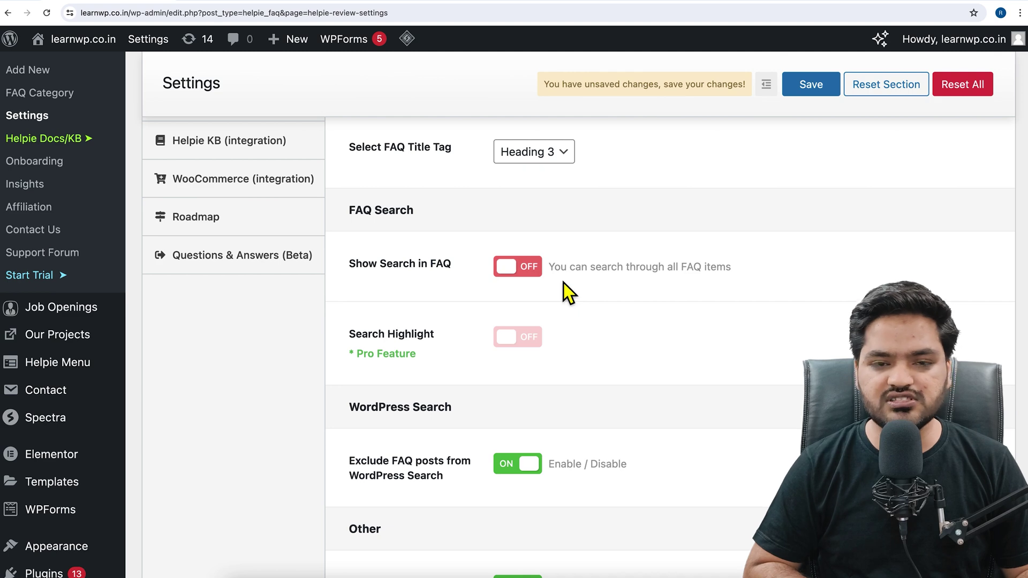
pyautogui.scroll(-2, 564, 282)
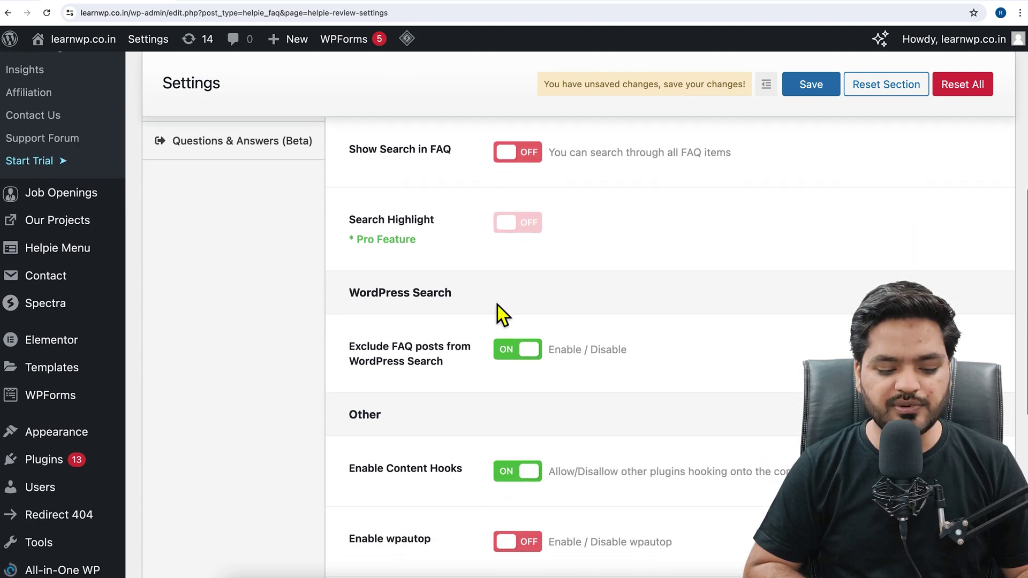
pyautogui.scroll(-2, 496, 305)
pyautogui.scroll(-3, 487, 382)
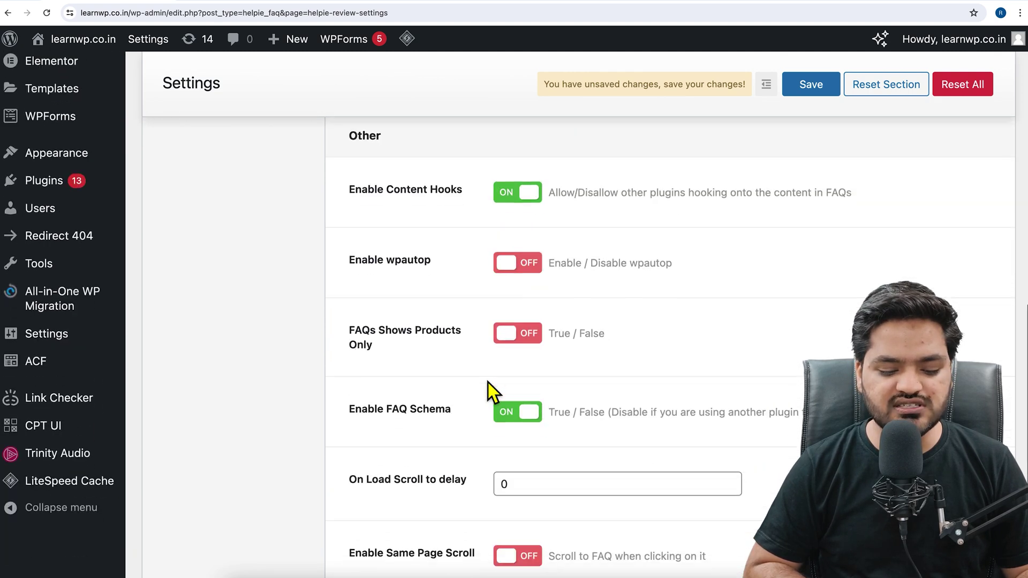
pyautogui.scroll(-2, 487, 383)
pyautogui.scroll(7, 487, 382)
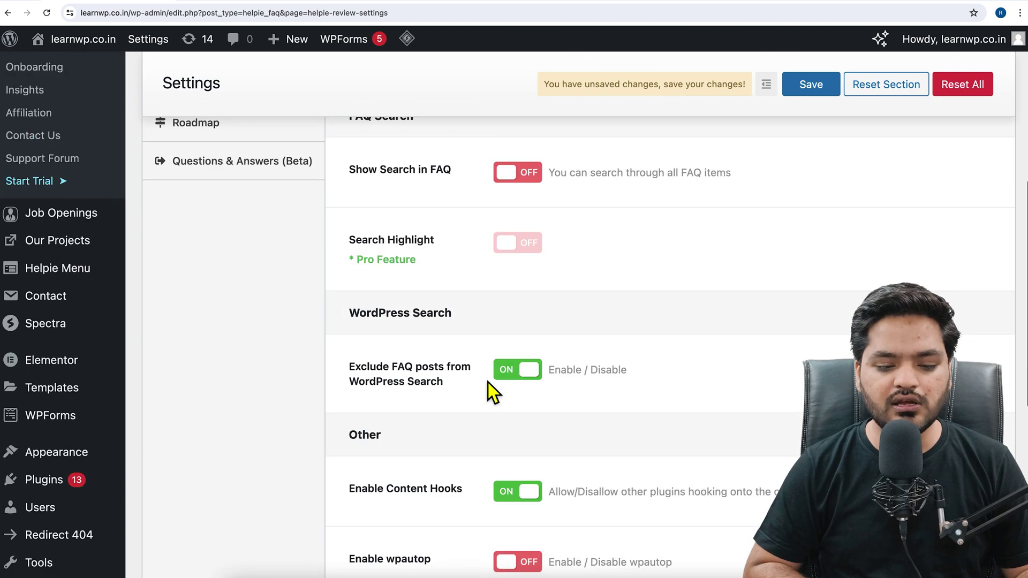
pyautogui.scroll(7, 487, 382)
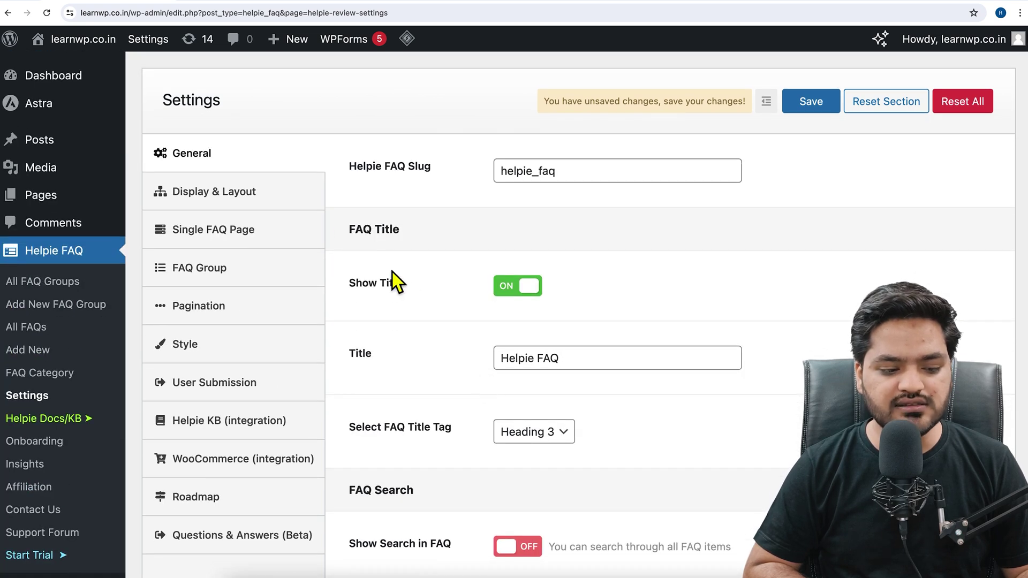
pyautogui.click(251, 199)
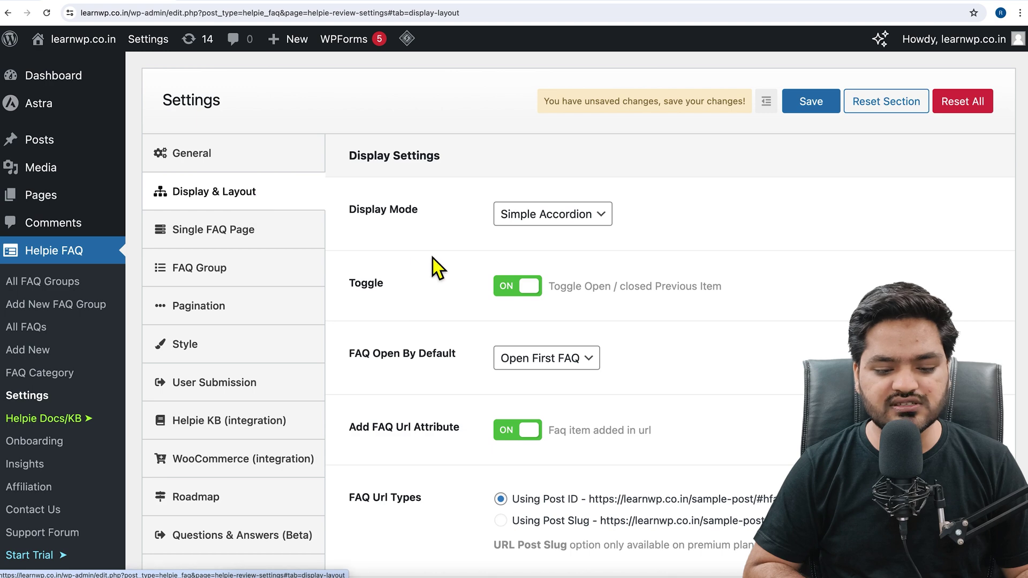
# - Keep FAQ Open By Default on Open First FAQ, scan the layout options, and move to Single FAQ Page settings
pyautogui.scroll(-1, 517, 351)
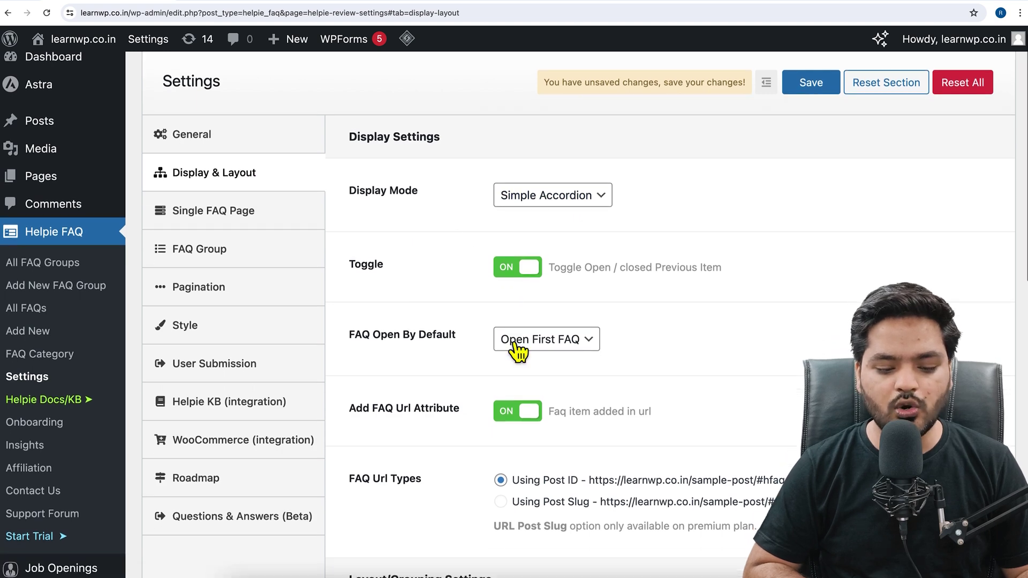
pyautogui.scroll(-2, 517, 351)
pyautogui.click(576, 305)
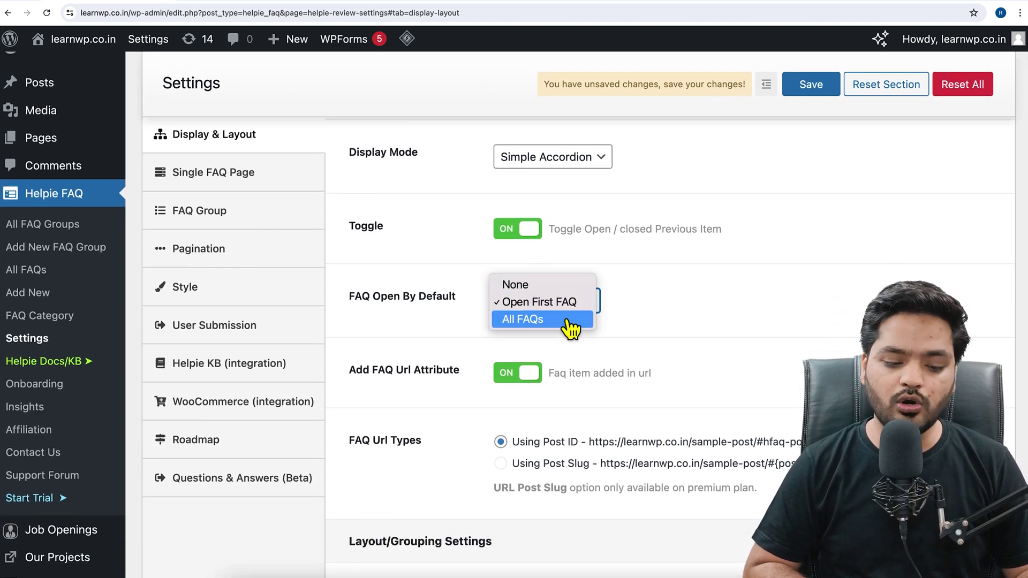
pyautogui.click(675, 329)
pyautogui.scroll(-4, 671, 317)
pyautogui.scroll(-15, 509, 389)
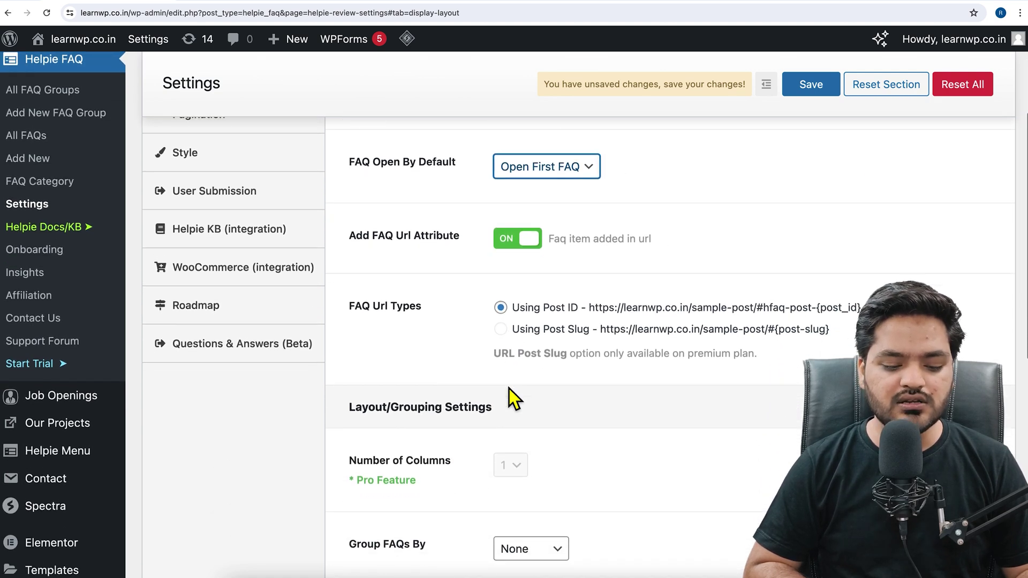
pyautogui.scroll(-8, 510, 389)
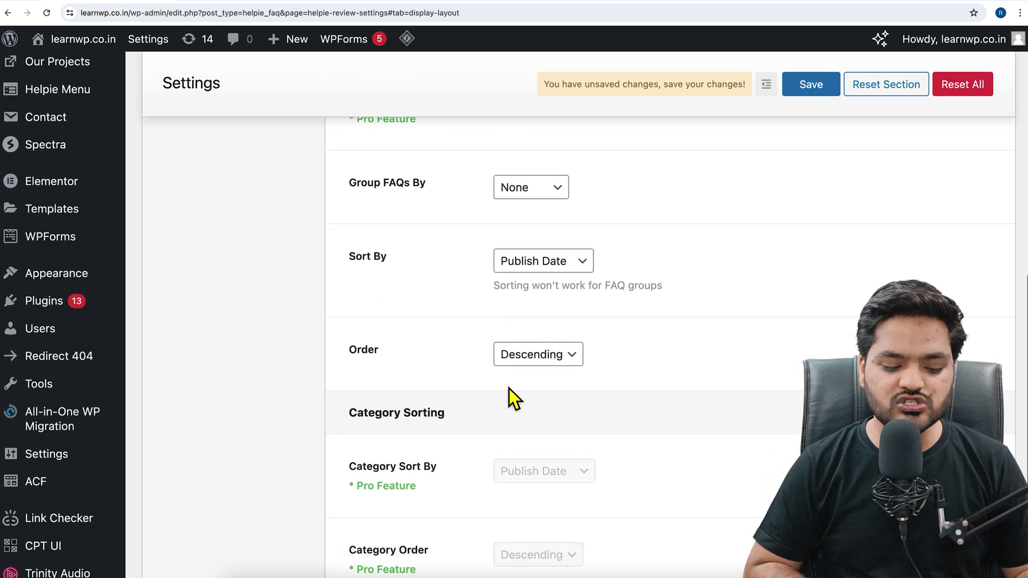
pyautogui.scroll(20, 509, 388)
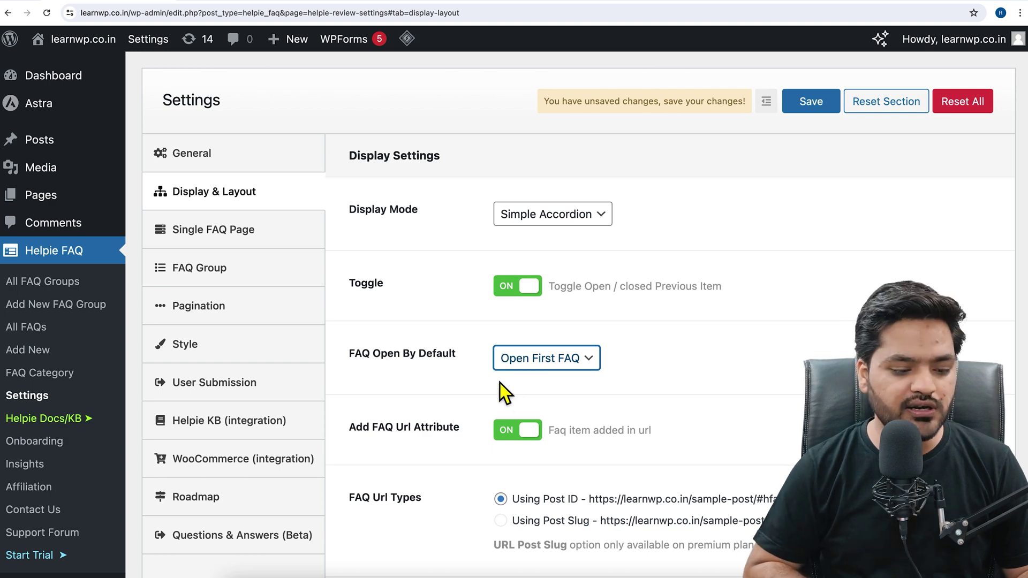
pyautogui.click(294, 244)
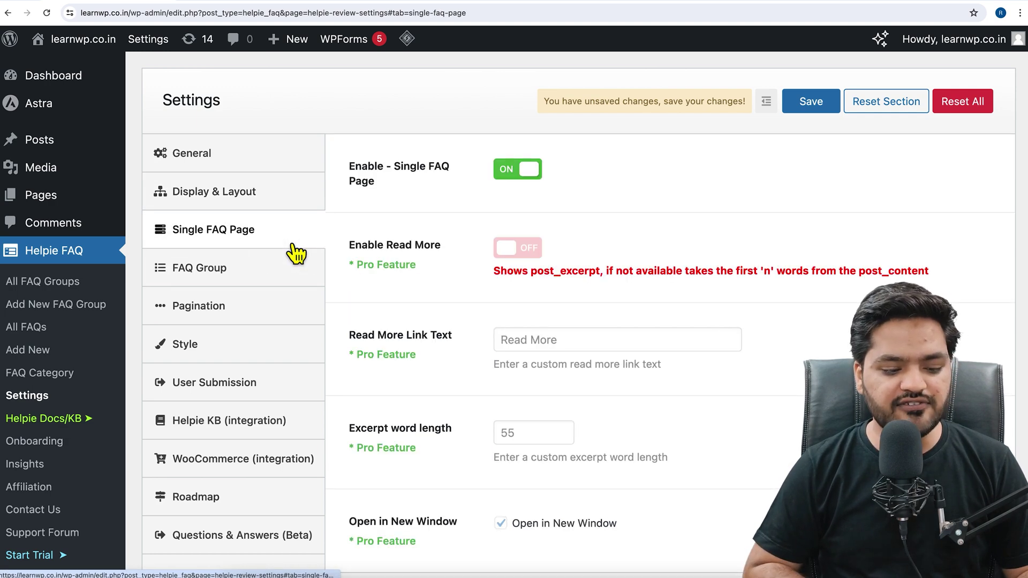
# - Go through FAQ Group and Pagination to the Style settings and switch Enable FAQ Style on
pyautogui.click(293, 282)
pyautogui.click(289, 314)
pyautogui.click(278, 351)
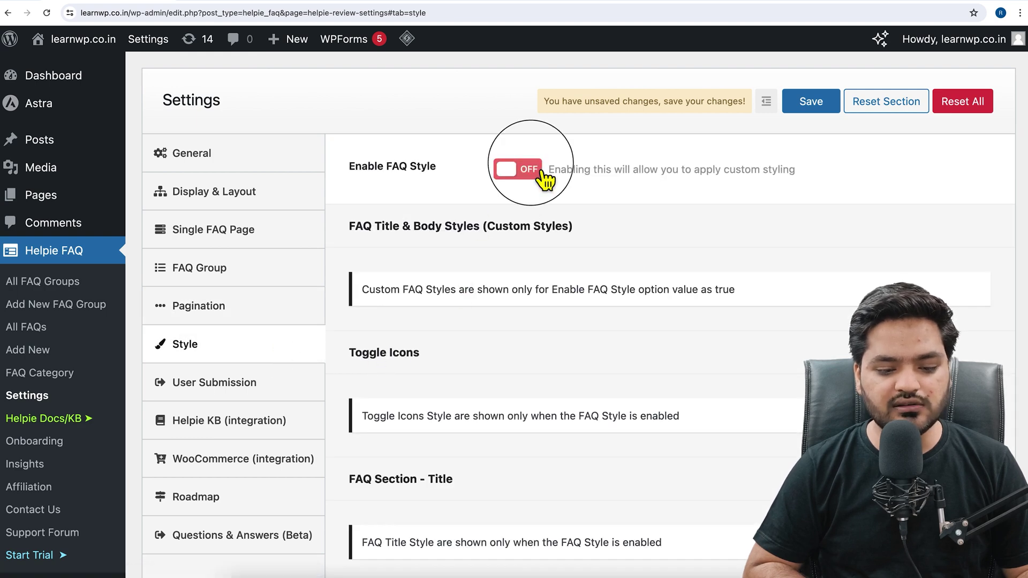
pyautogui.click(538, 170)
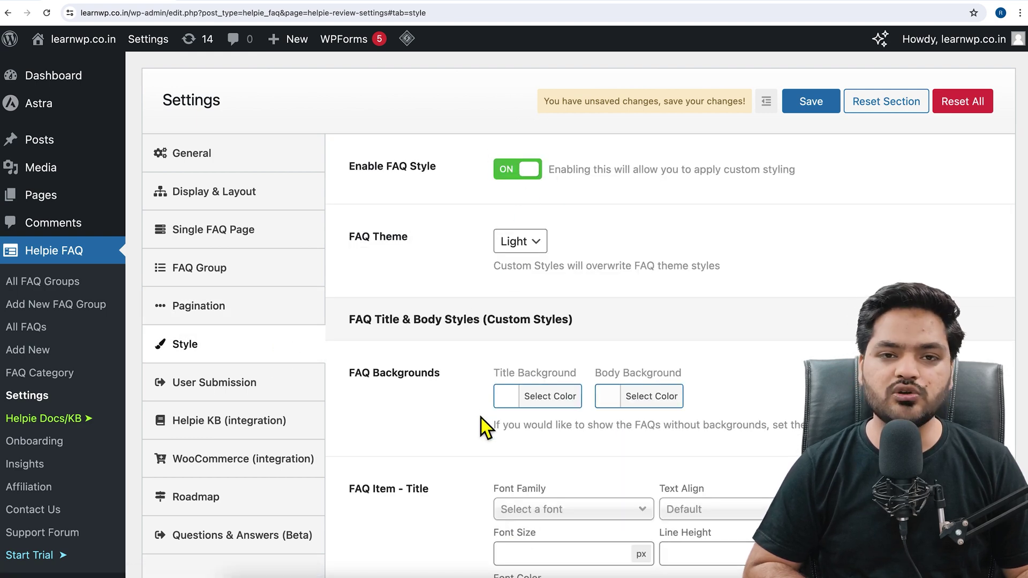